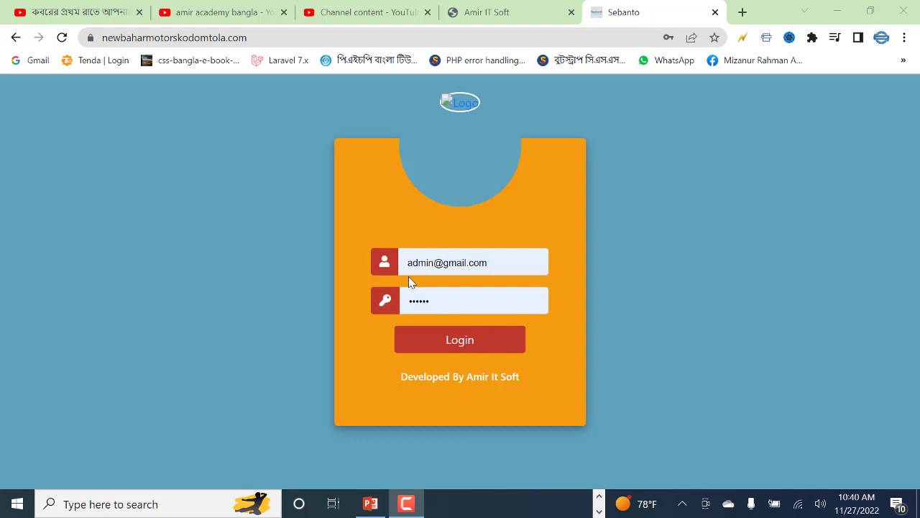
- Log in to the admin account with the saved e-mail and password
{"action": "left_click", "coordinate": [434, 271]}
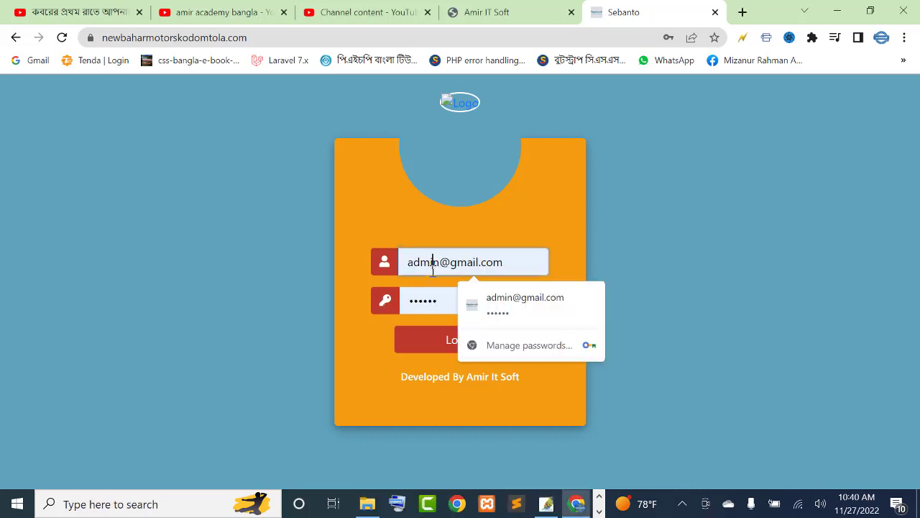
{"action": "left_click_drag", "start_coordinate": [422, 265], "coordinate": [476, 269]}
{"action": "left_click", "coordinate": [420, 306]}
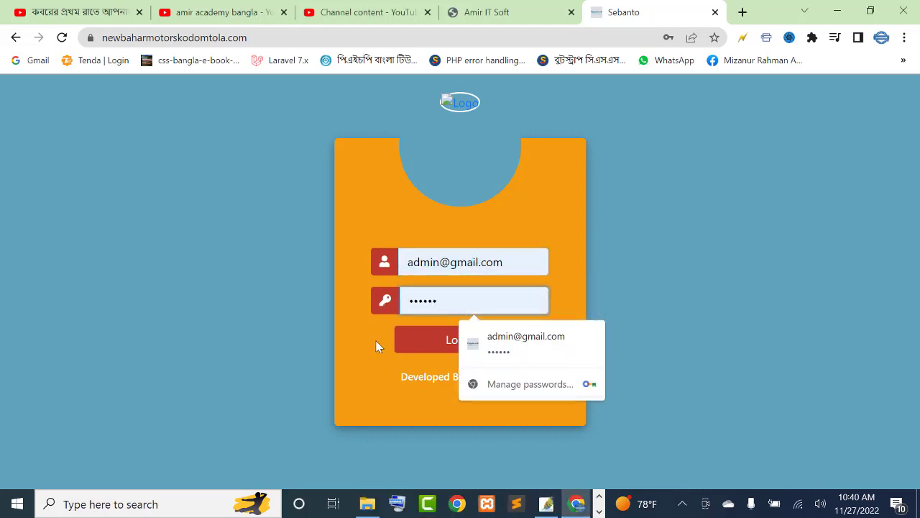
{"action": "left_click", "coordinate": [428, 349]}
{"action": "left_click", "coordinate": [427, 349]}
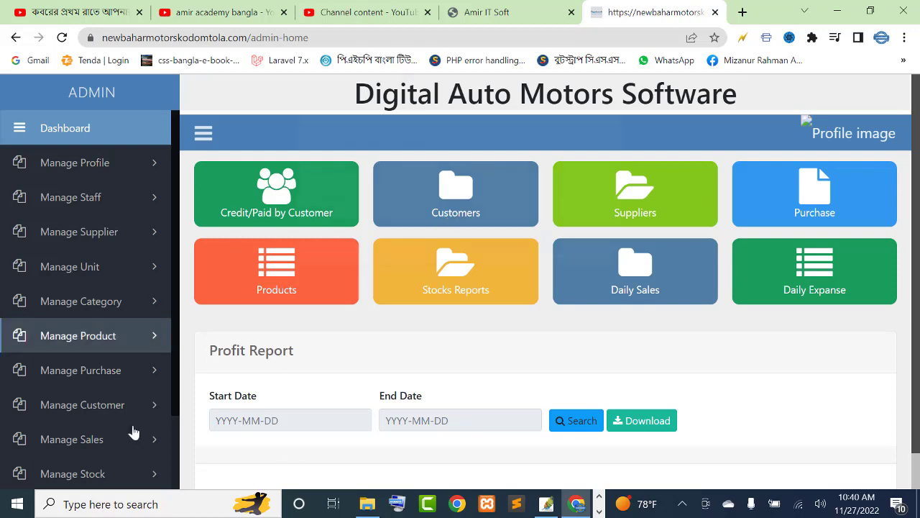
- Open a blank sales invoice from the invoice list
{"action": "left_click", "coordinate": [584, 246]}
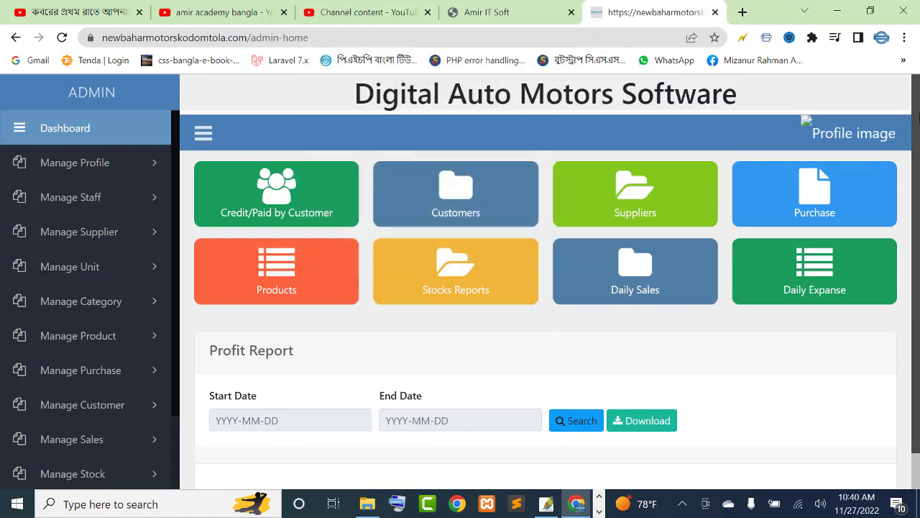
{"action": "scroll", "coordinate": [915, 117], "scroll_direction": "down", "scroll_amount": 1}
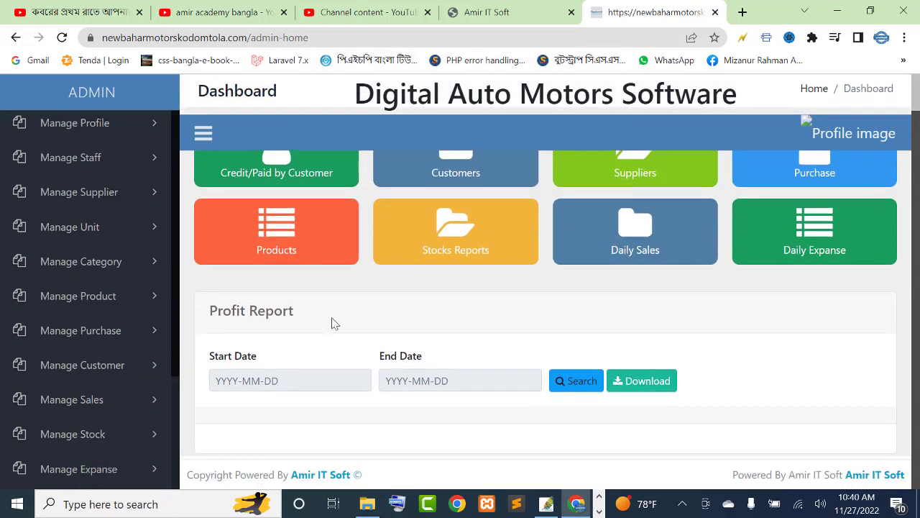
{"action": "left_click", "coordinate": [92, 407]}
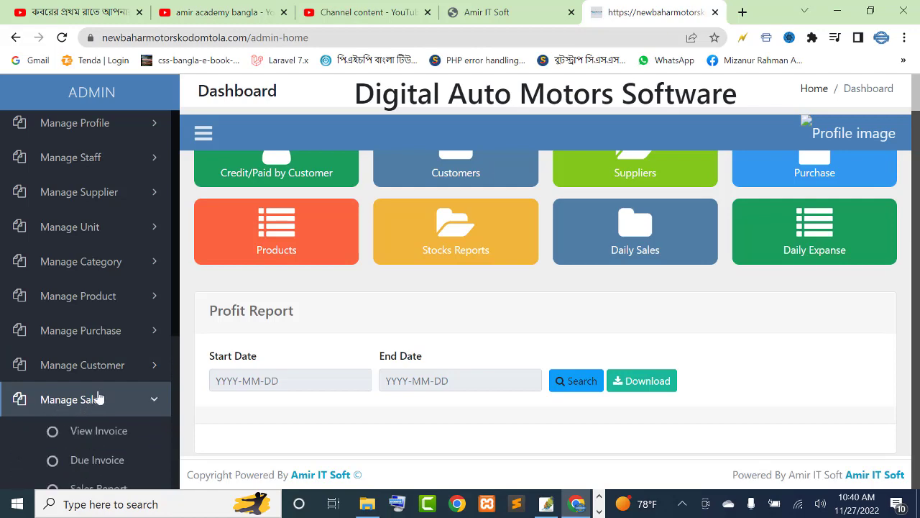
{"action": "left_click", "coordinate": [81, 434]}
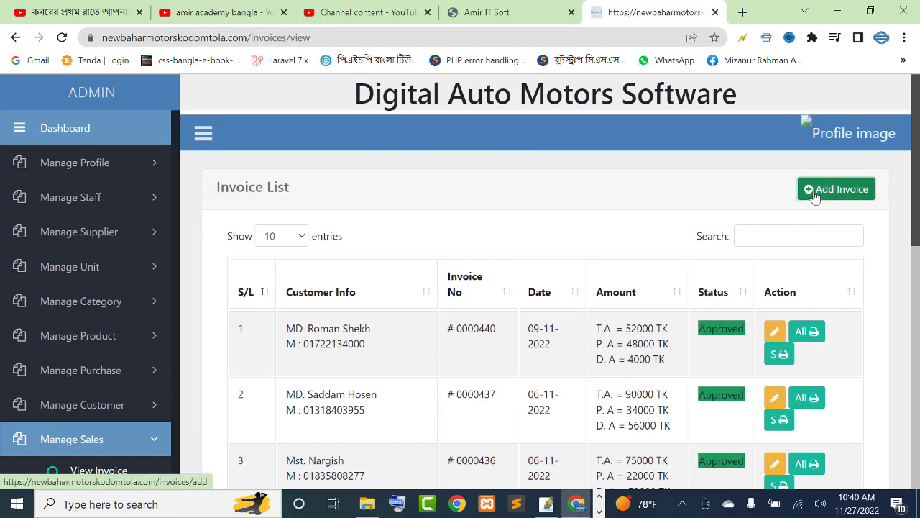
{"action": "left_click", "coordinate": [815, 194]}
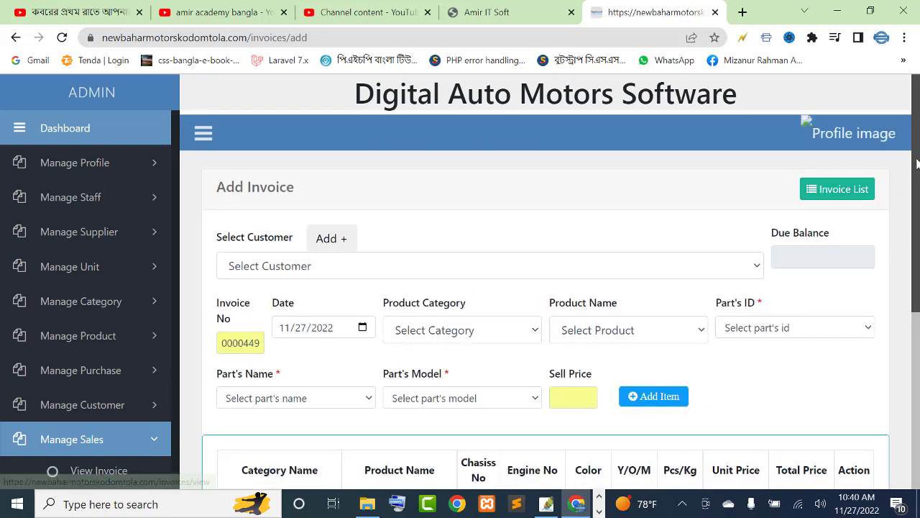
{"action": "scroll", "coordinate": [917, 208], "scroll_direction": "down", "scroll_amount": 1}
{"action": "scroll", "coordinate": [917, 208], "scroll_direction": "up", "scroll_amount": 1}
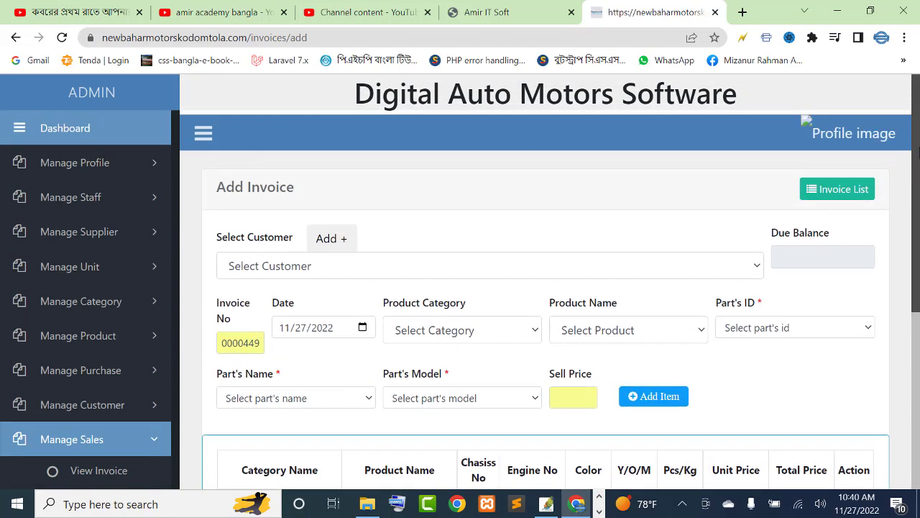
- Start a new customer record from the invoice and enter the customer's name and mobile number
{"action": "left_click", "coordinate": [333, 243]}
{"action": "left_click", "coordinate": [274, 180]}
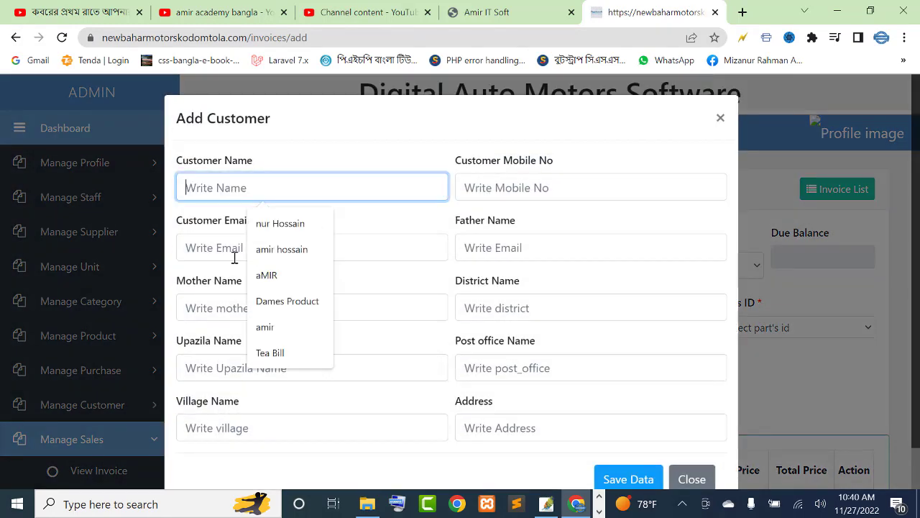
{"action": "left_click", "coordinate": [234, 253]}
{"action": "left_click", "coordinate": [571, 244]}
{"action": "left_click", "coordinate": [251, 189]}
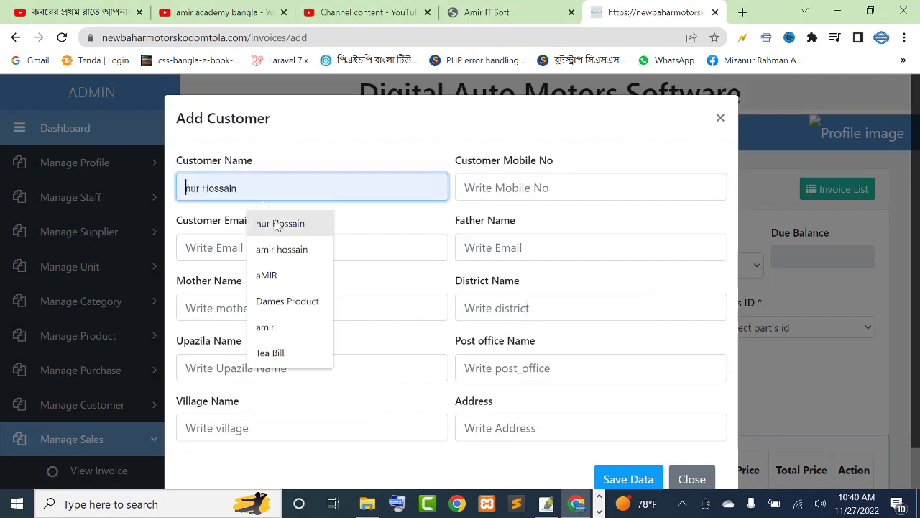
{"action": "left_click", "coordinate": [280, 223]}
{"action": "left_click", "coordinate": [521, 184]}
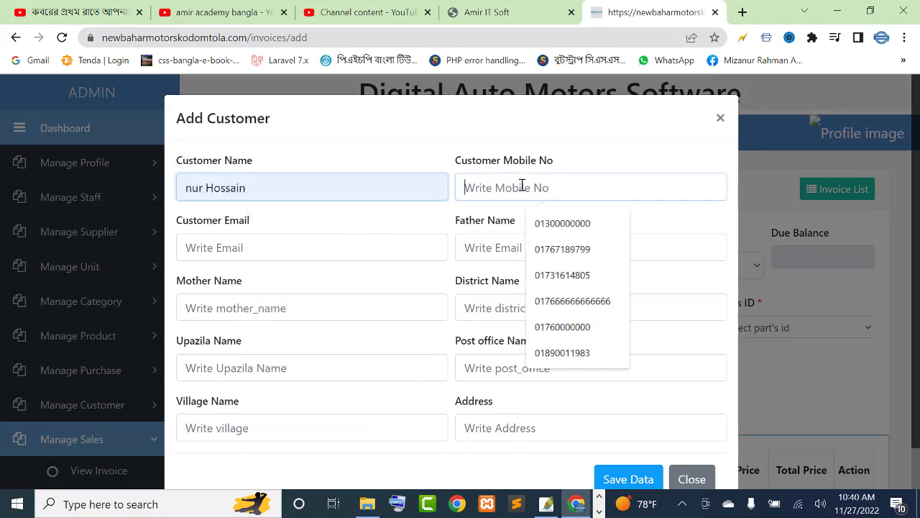
{"action": "left_click", "coordinate": [562, 223]}
- Fill in the customer's e-mail, father's name and mother's name
{"action": "left_click", "coordinate": [302, 245]}
{"action": "left_click", "coordinate": [304, 282]}
{"action": "left_click", "coordinate": [518, 245]}
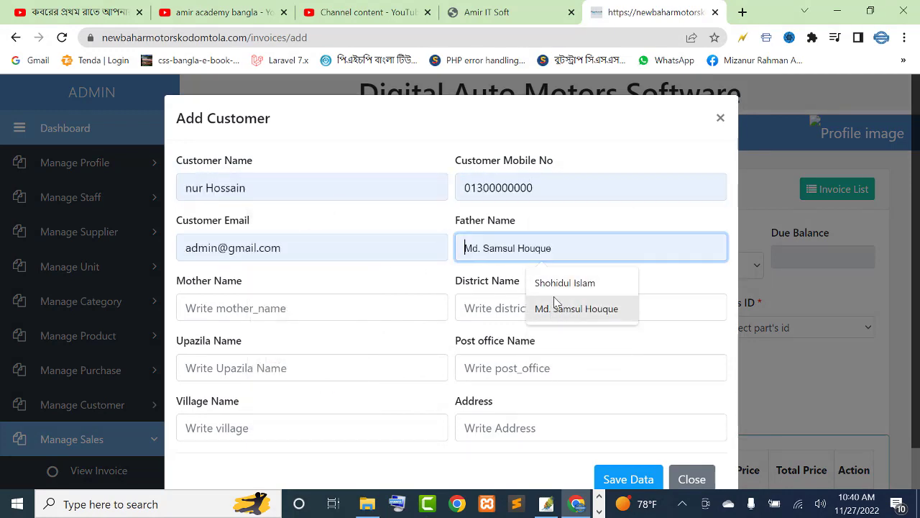
{"action": "left_click", "coordinate": [564, 283]}
{"action": "left_click", "coordinate": [337, 308]}
{"action": "left_click", "coordinate": [302, 340]}
- Fill in the customer's district, upazila and post office
{"action": "left_click", "coordinate": [539, 308]}
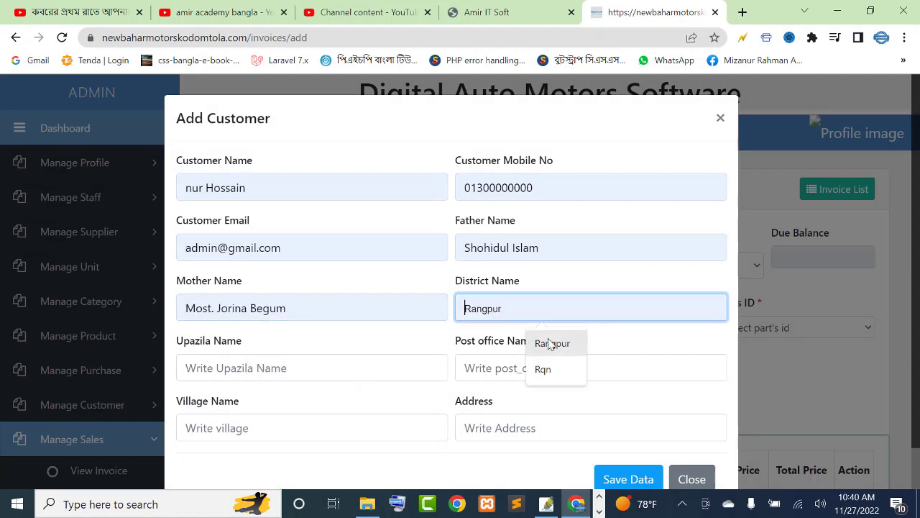
{"action": "left_click", "coordinate": [550, 344]}
{"action": "left_click", "coordinate": [248, 368]}
{"action": "left_click", "coordinate": [273, 401]}
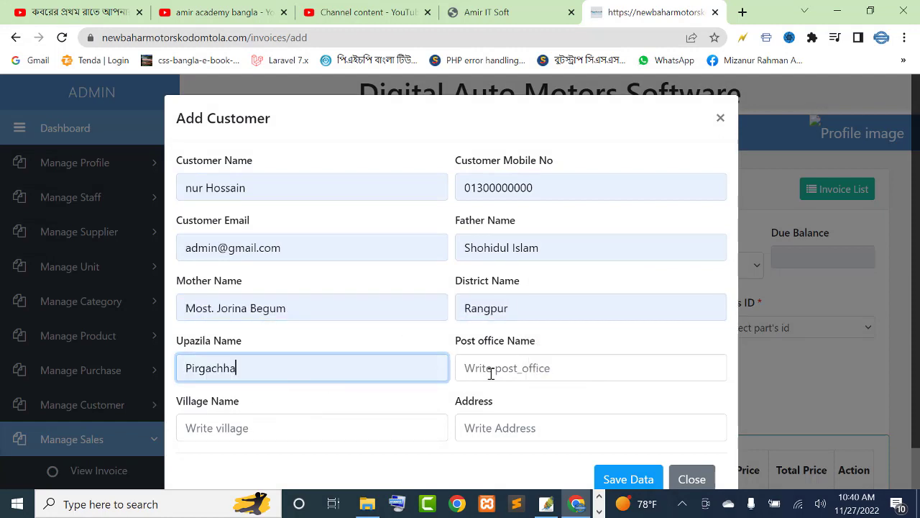
{"action": "left_click", "coordinate": [491, 373]}
{"action": "left_click", "coordinate": [546, 404]}
- Enter the customer's village and address and save the new customer record
{"action": "left_click", "coordinate": [312, 423]}
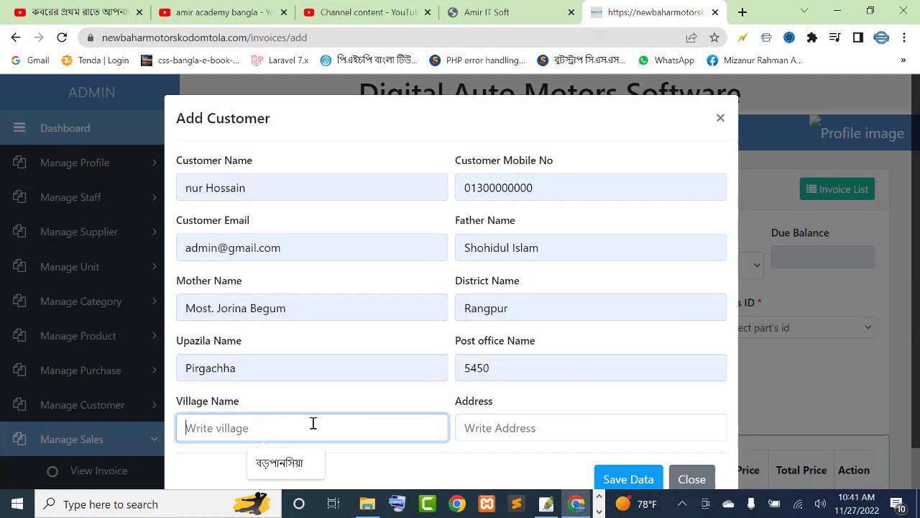
{"action": "left_click", "coordinate": [299, 461]}
{"action": "left_click", "coordinate": [568, 425]}
{"action": "left_click", "coordinate": [565, 391]}
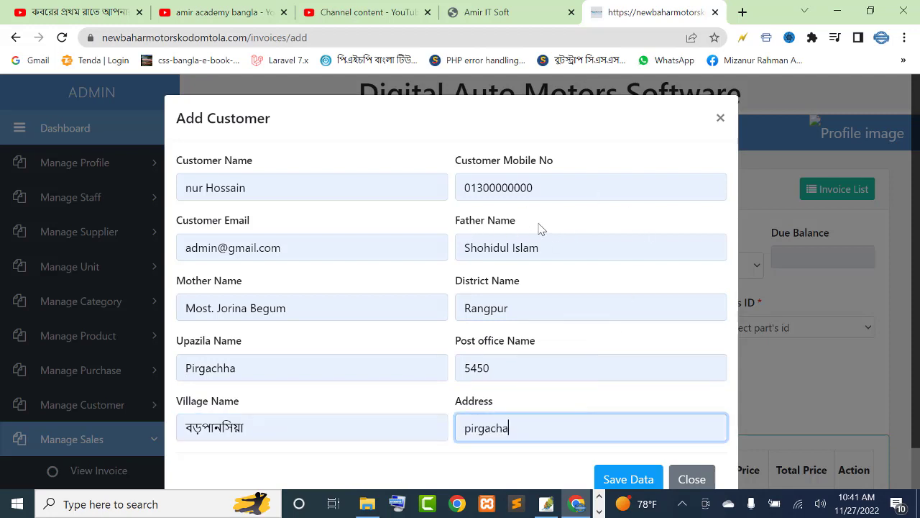
{"action": "left_click", "coordinate": [630, 479]}
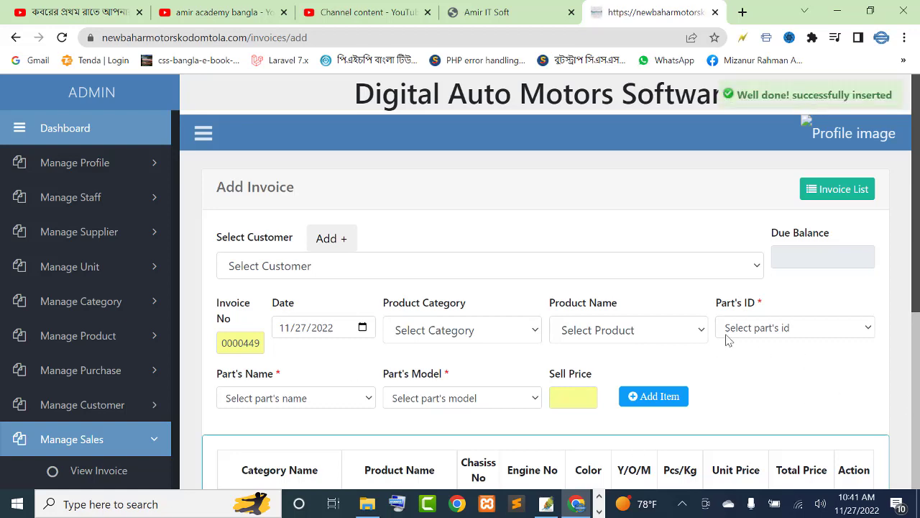
- Select the newly added customer, at the end of the customer list, for the invoice
{"action": "left_click", "coordinate": [338, 272]}
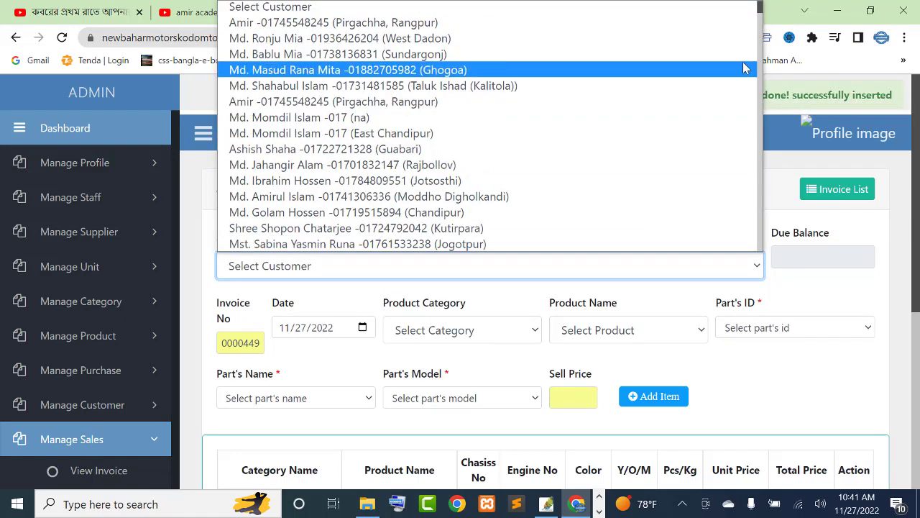
{"action": "left_click", "coordinate": [830, 294]}
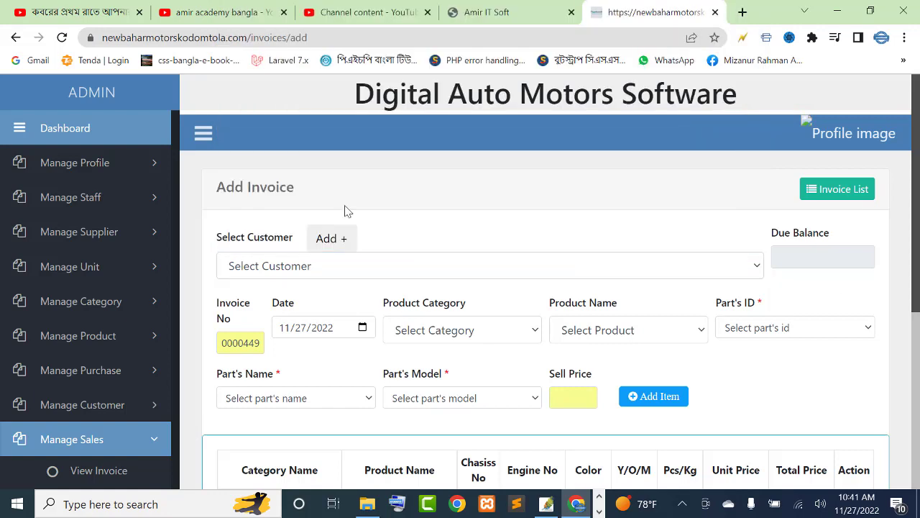
{"action": "left_click", "coordinate": [330, 266]}
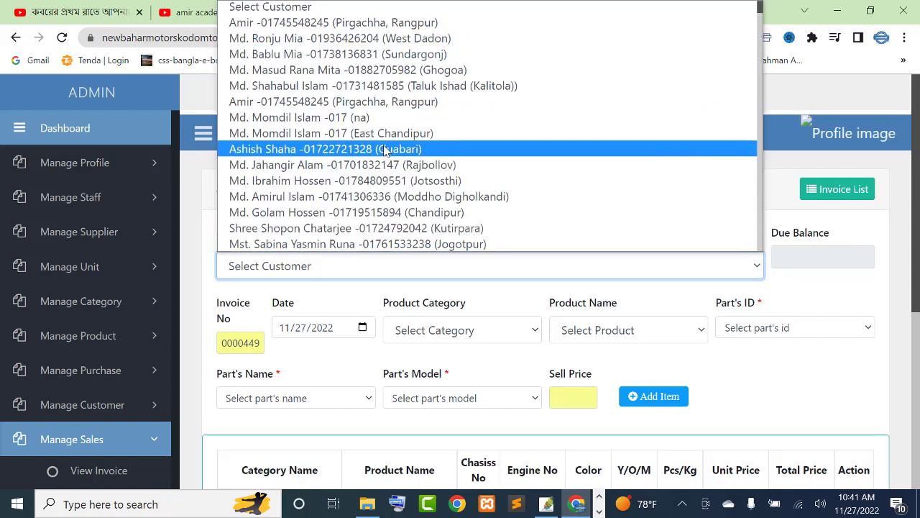
{"action": "scroll", "coordinate": [370, 208], "scroll_direction": "down", "scroll_amount": 15}
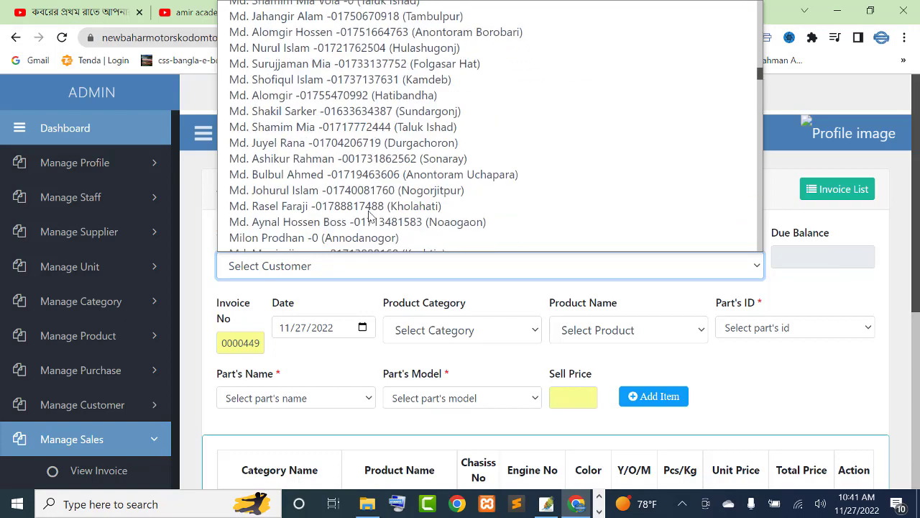
{"action": "scroll", "coordinate": [372, 221], "scroll_direction": "down", "scroll_amount": 3}
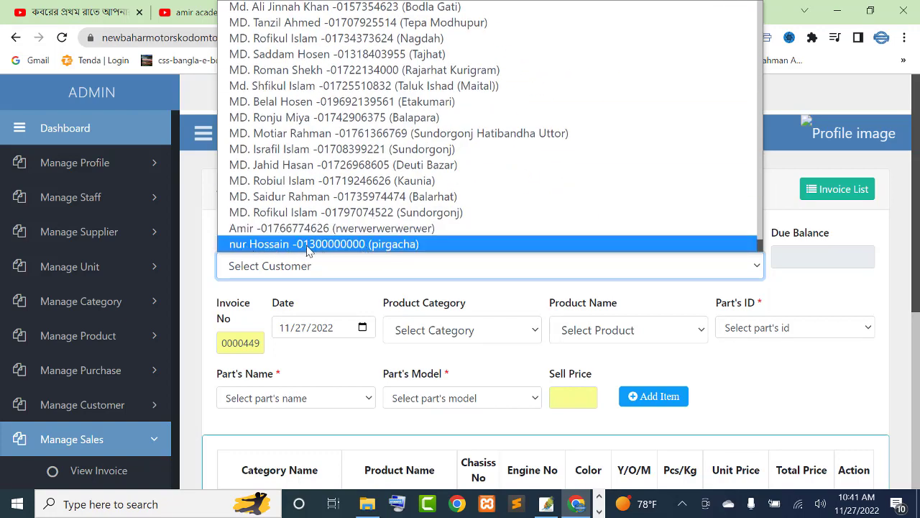
{"action": "left_click", "coordinate": [355, 245]}
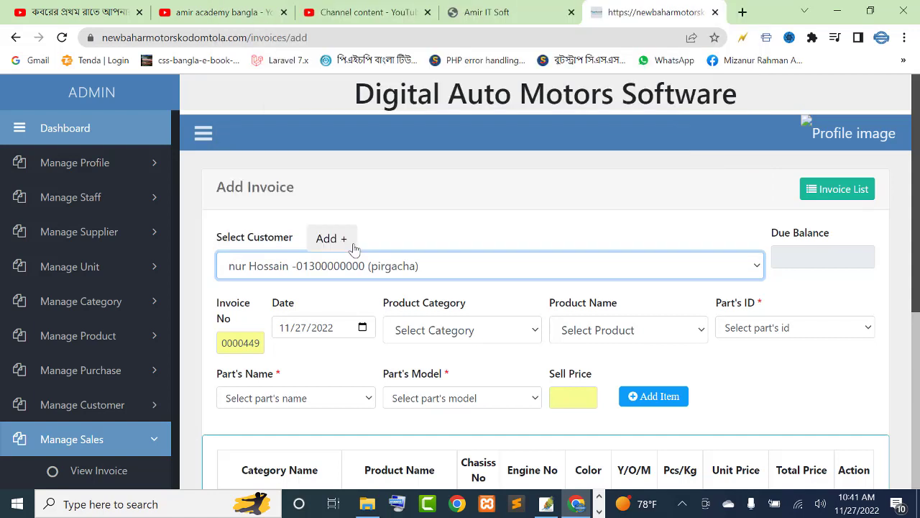
- Set the invoice date to 11/27/2022 and the product category to Motorcycle
{"action": "left_click", "coordinate": [362, 329]}
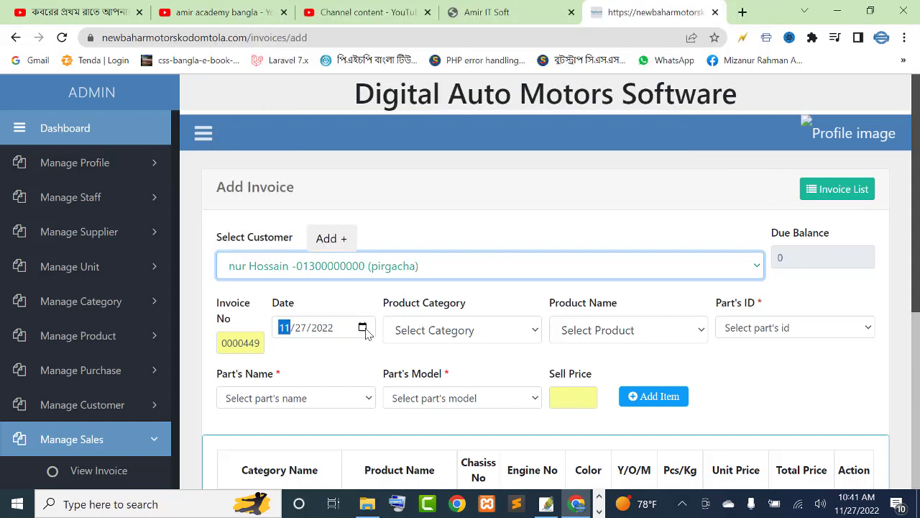
{"action": "left_click", "coordinate": [289, 258]}
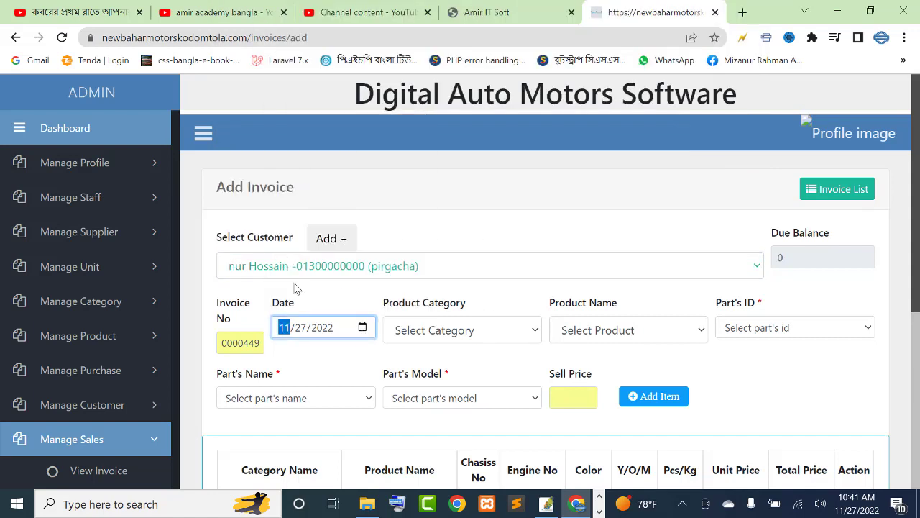
{"action": "left_click", "coordinate": [433, 335]}
{"action": "left_click", "coordinate": [417, 369]}
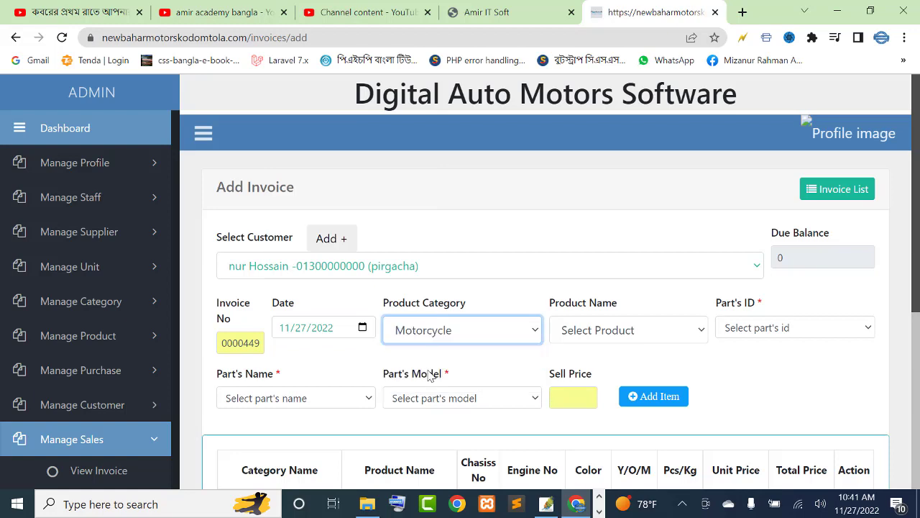
- Choose Bajaj CT 100 CC -1 as the invoice's product
{"action": "left_click", "coordinate": [588, 337]}
{"action": "scroll", "coordinate": [698, 119], "scroll_direction": "down", "scroll_amount": 5}
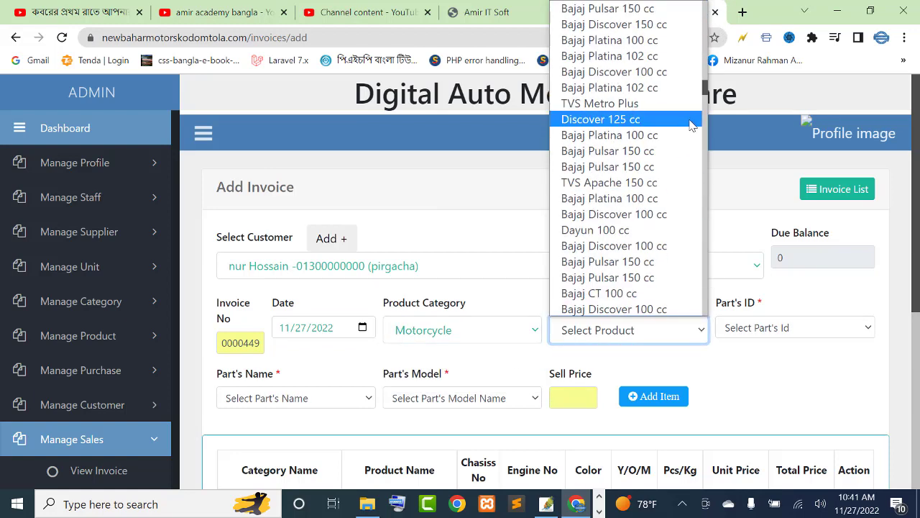
{"action": "scroll", "coordinate": [695, 187], "scroll_direction": "down", "scroll_amount": 10}
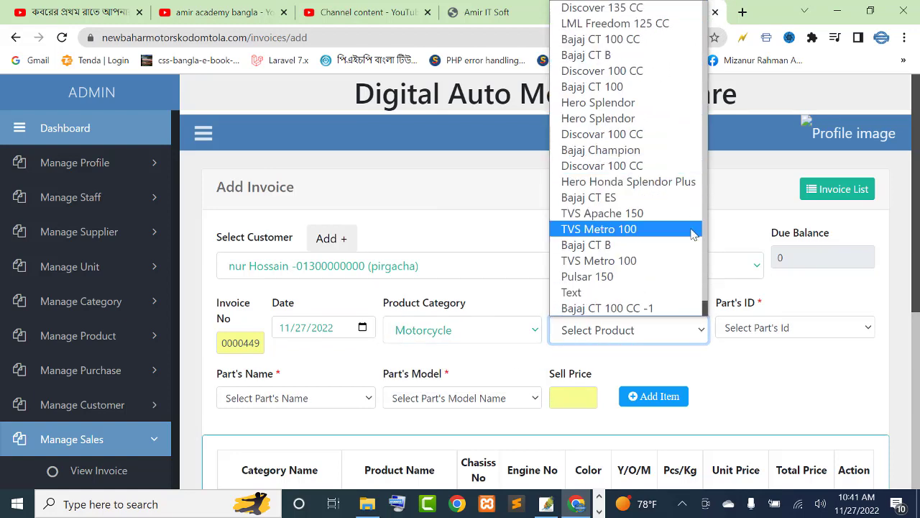
{"action": "left_click", "coordinate": [636, 311]}
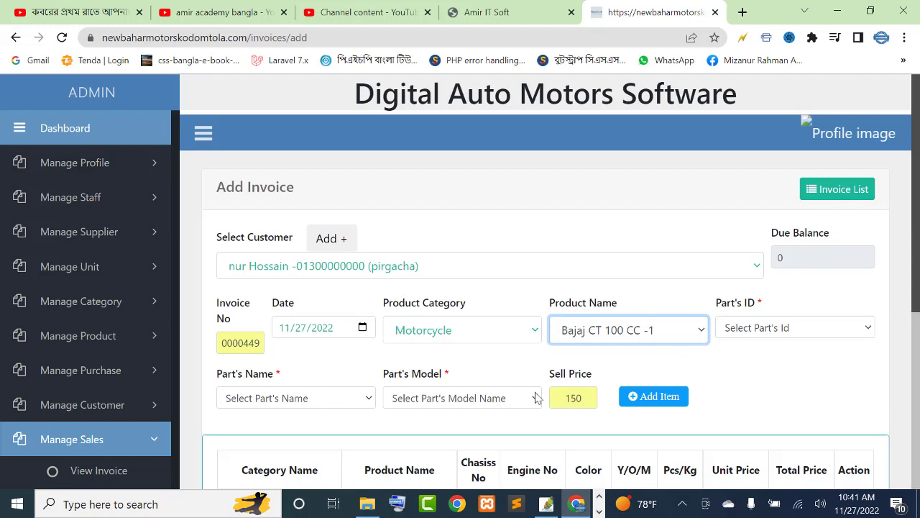
- Add the selected product to the invoice's item table at the sell price of 150
{"action": "left_click_drag", "start_coordinate": [562, 398], "coordinate": [584, 399]}
{"action": "left_click", "coordinate": [584, 397]}
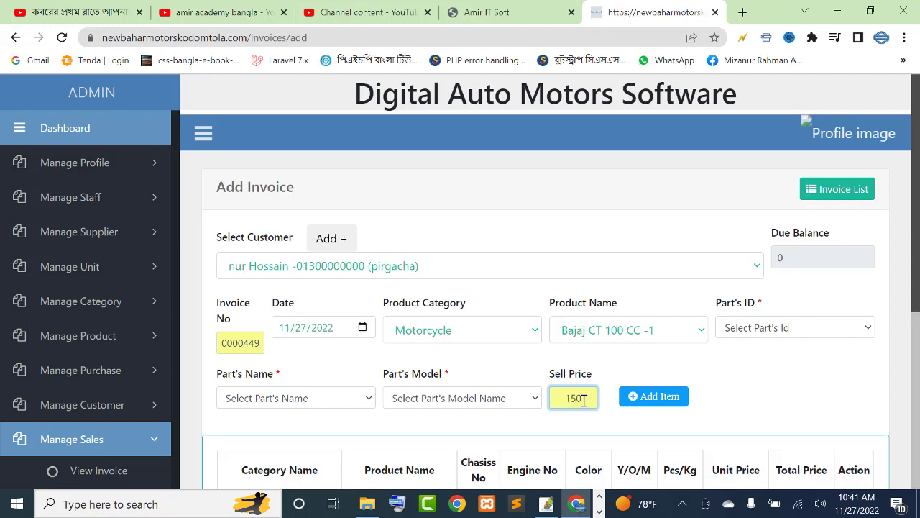
{"action": "double_click", "coordinate": [579, 398]}
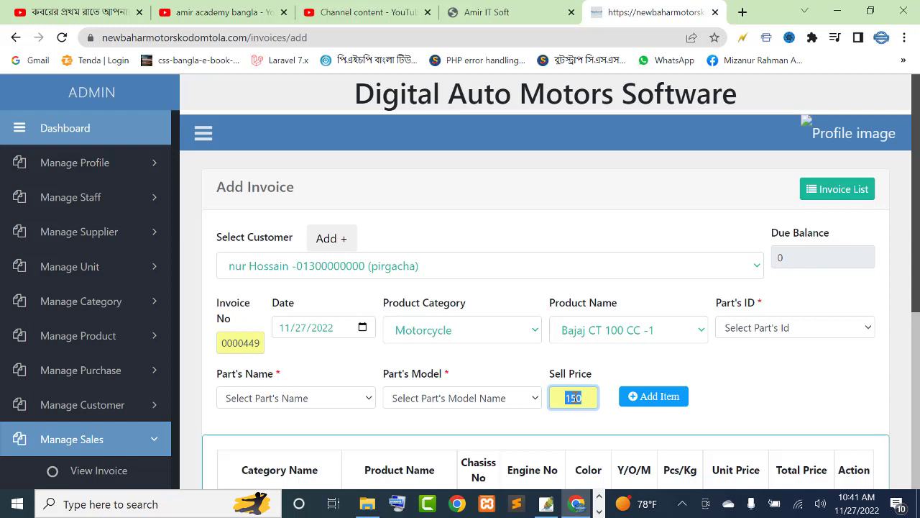
{"action": "left_click", "coordinate": [587, 395]}
{"action": "scroll", "coordinate": [918, 220], "scroll_direction": "down", "scroll_amount": 3}
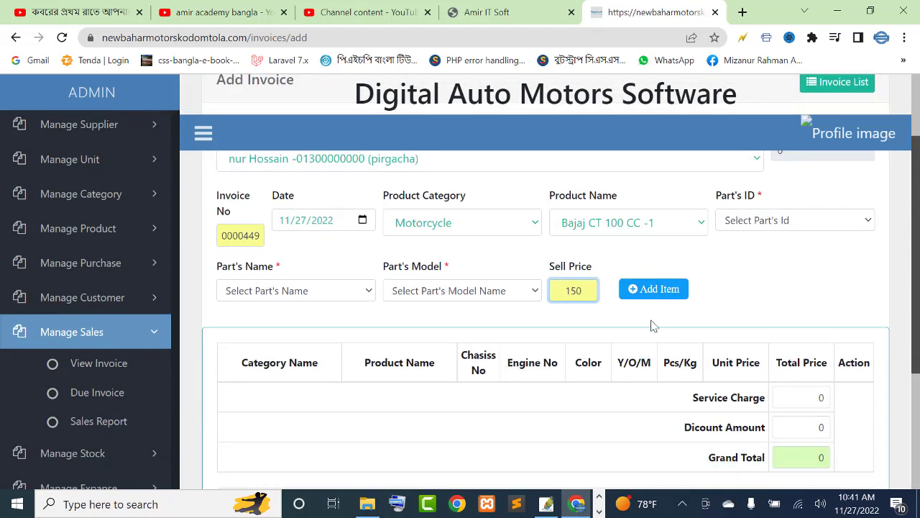
{"action": "left_click_drag", "start_coordinate": [563, 290], "coordinate": [584, 290]}
{"action": "left_click", "coordinate": [583, 290]}
{"action": "left_click", "coordinate": [654, 289]}
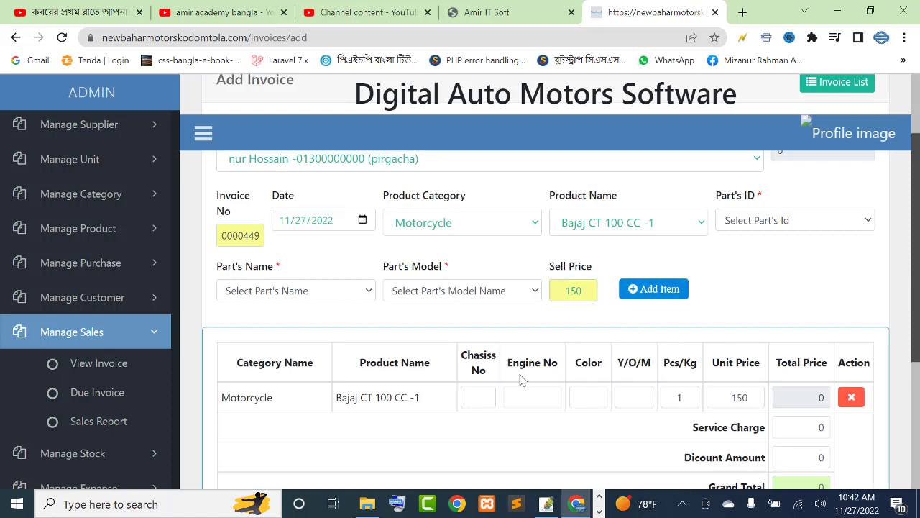
{"action": "left_click_drag", "start_coordinate": [223, 400], "coordinate": [271, 399]}
{"action": "left_click", "coordinate": [308, 403]}
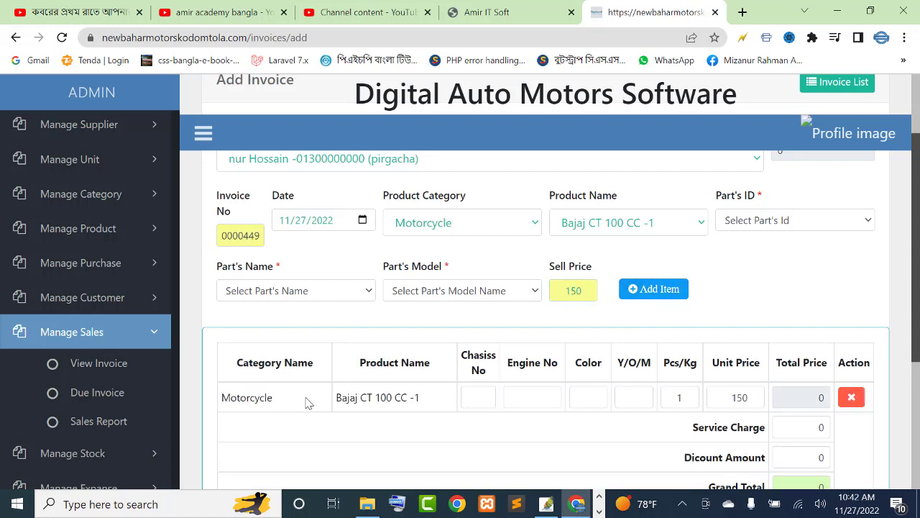
- Enter chassis number 2112 and engine number 5445454 for the Bajaj CT 100 CC -1 item
{"action": "left_click_drag", "start_coordinate": [336, 398], "coordinate": [410, 399]}
{"action": "left_click", "coordinate": [486, 396]}
{"action": "left_click", "coordinate": [485, 396]}
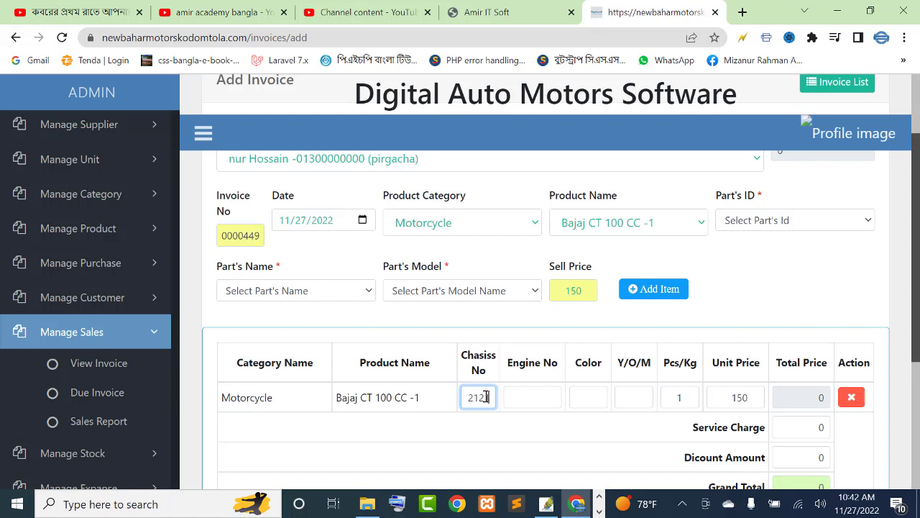
{"action": "type", "text": "2112"}
{"action": "left_click", "coordinate": [521, 393]}
{"action": "type", "text": "5445454"}
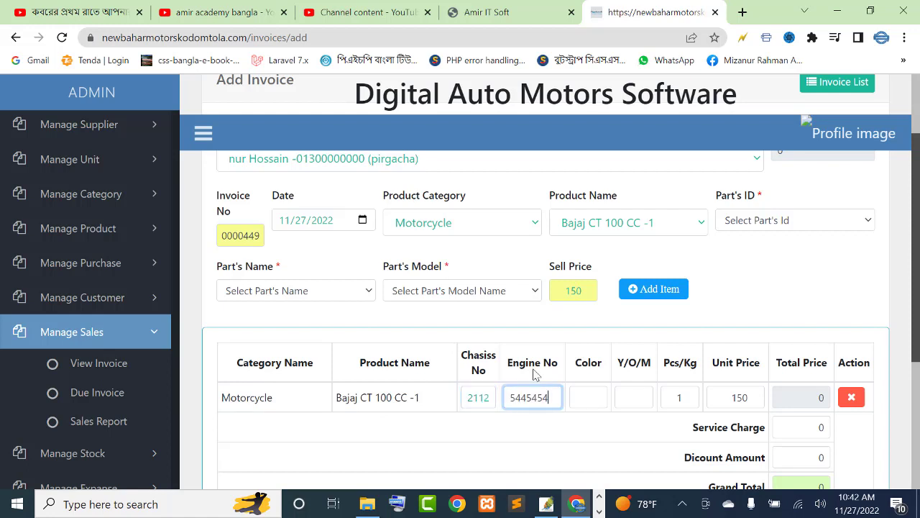
- Set the motorcycle item's color to blue and its Y/O/M to 121
{"action": "left_click", "coordinate": [579, 398]}
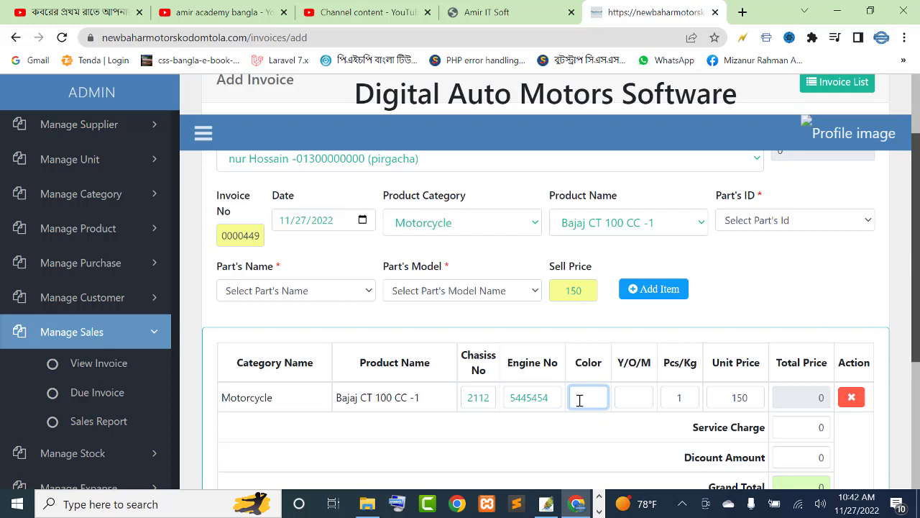
{"action": "type", "text": "blue"}
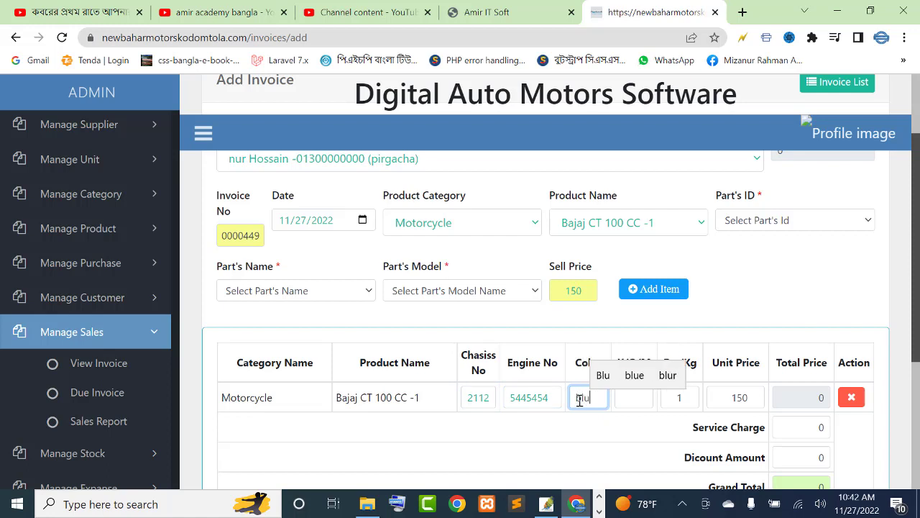
{"action": "left_click", "coordinate": [631, 401]}
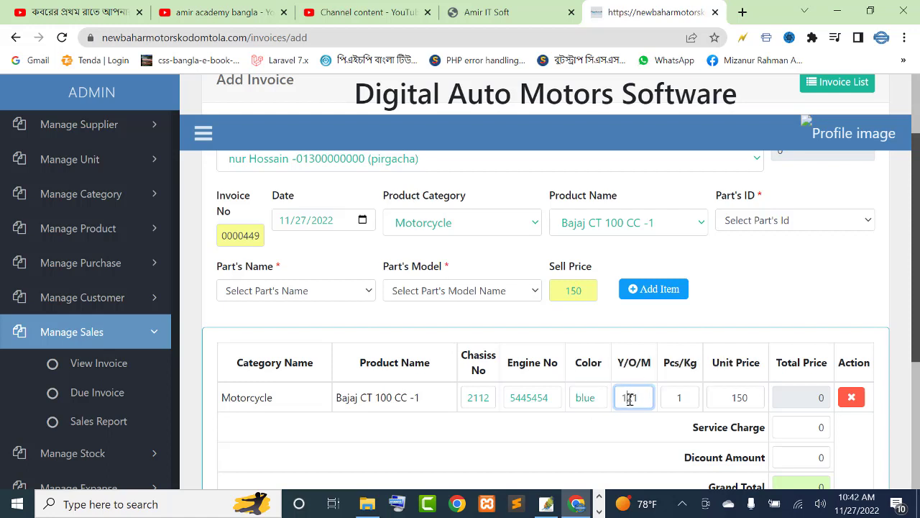
- Check the motorcycle item's entered details and calculate its total price for a quantity of 1
{"action": "double_click", "coordinate": [478, 397]}
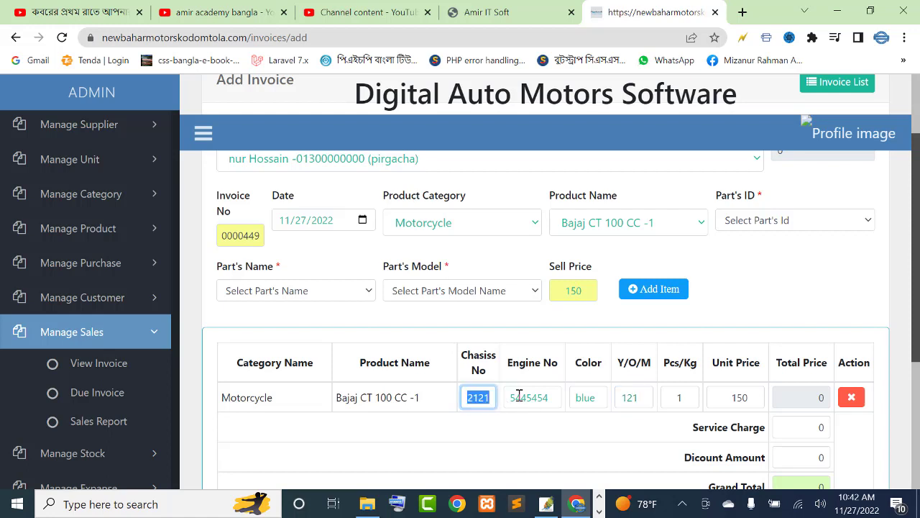
{"action": "double_click", "coordinate": [523, 397]}
{"action": "double_click", "coordinate": [588, 398]}
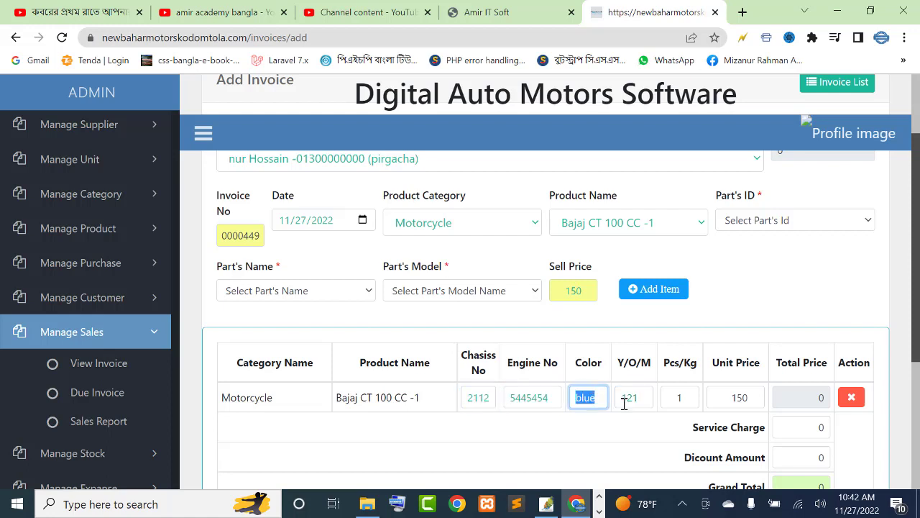
{"action": "double_click", "coordinate": [630, 398]}
{"action": "left_click", "coordinate": [667, 399]}
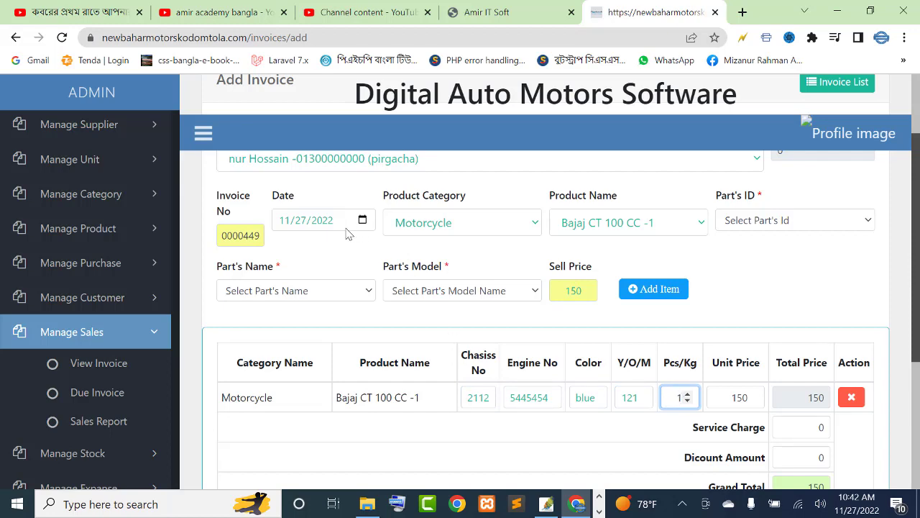
- Review the item's unit price and total, and the invoice's service charge, discount amount and grand total
{"action": "scroll", "coordinate": [380, 268], "scroll_direction": "up", "scroll_amount": 2}
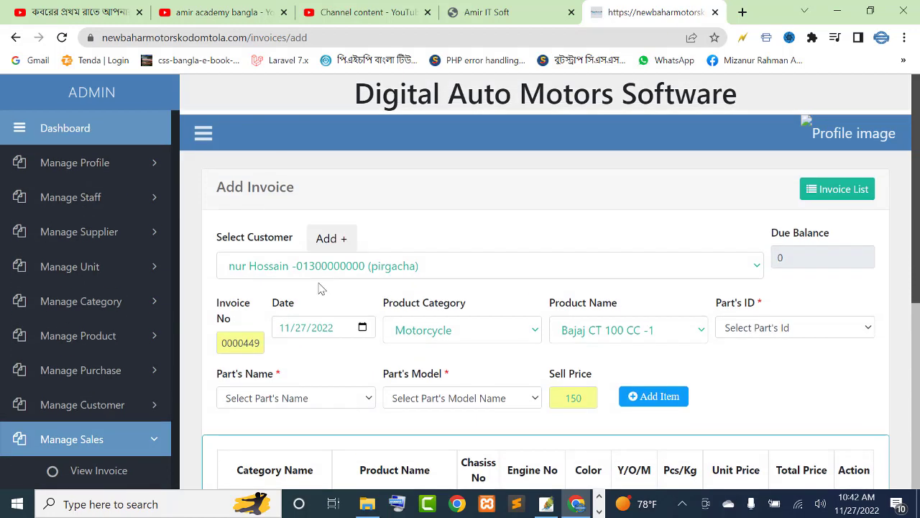
{"action": "scroll", "coordinate": [683, 331], "scroll_direction": "down", "scroll_amount": 3}
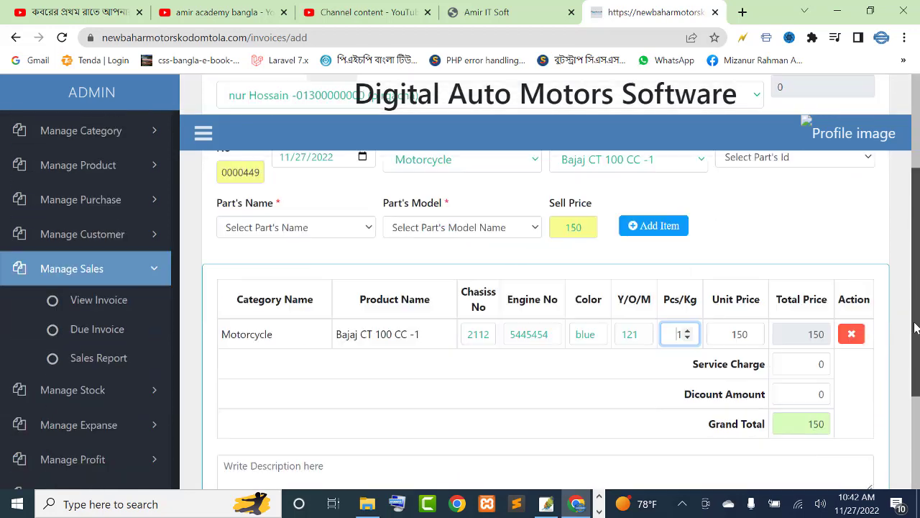
{"action": "left_click_drag", "start_coordinate": [665, 303], "coordinate": [756, 309]}
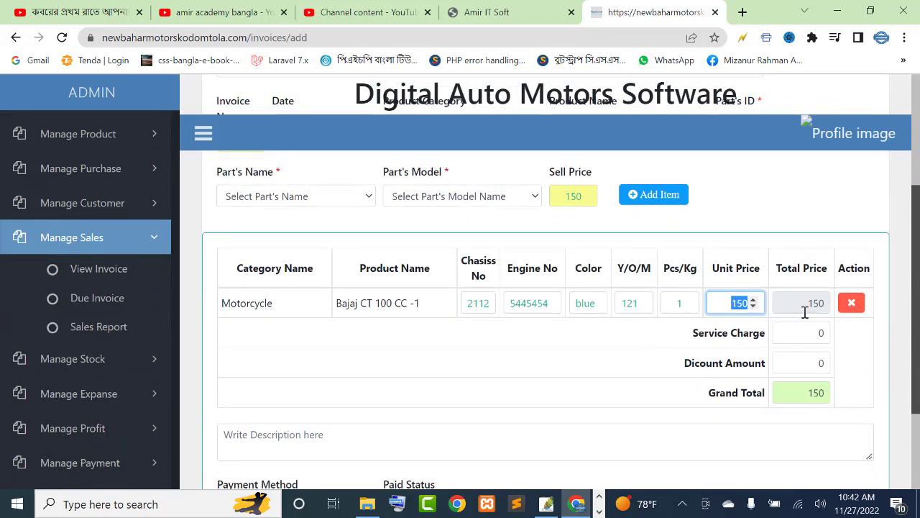
{"action": "left_click", "coordinate": [804, 311]}
{"action": "left_click", "coordinate": [795, 333]}
{"action": "left_click_drag", "start_coordinate": [716, 335], "coordinate": [819, 334]}
{"action": "left_click", "coordinate": [803, 331]}
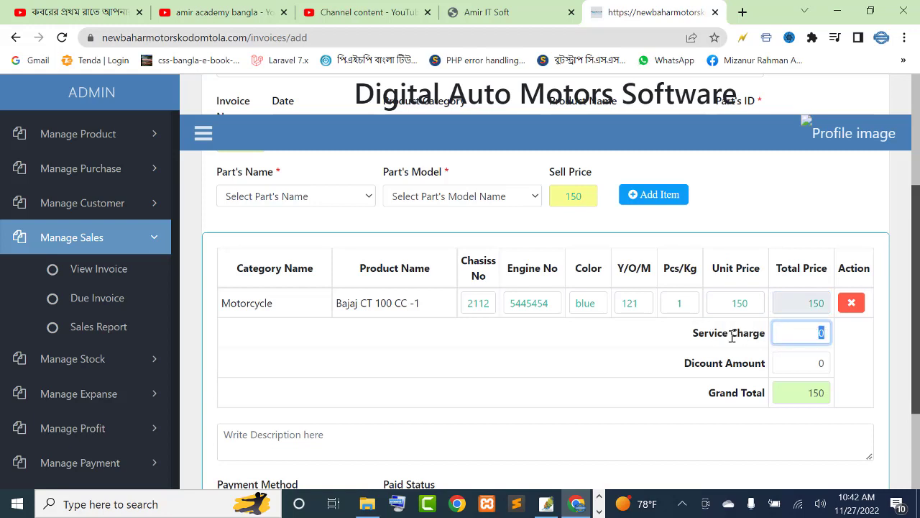
{"action": "key", "text": "BackSpace"}
{"action": "left_click", "coordinate": [826, 333]}
{"action": "left_click_drag", "start_coordinate": [694, 364], "coordinate": [766, 364]}
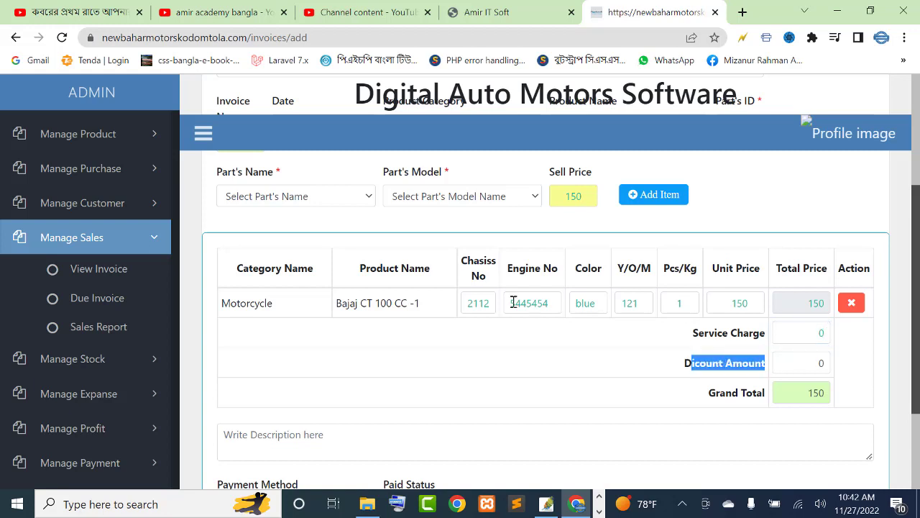
{"action": "left_click", "coordinate": [804, 366]}
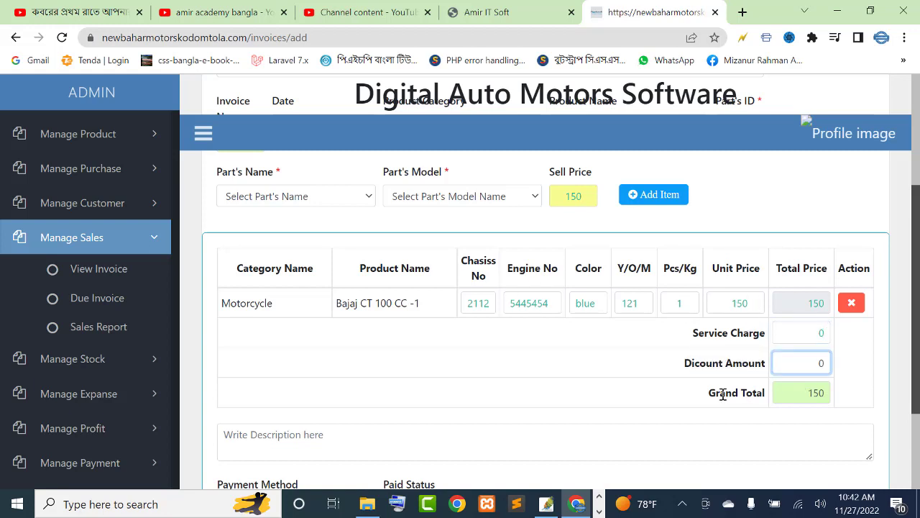
{"action": "left_click_drag", "start_coordinate": [721, 393], "coordinate": [753, 393]}
- Set the invoice's payment method to HandCash and its paid status to Partial Paid
{"action": "scroll", "coordinate": [918, 307], "scroll_direction": "down", "scroll_amount": 2}
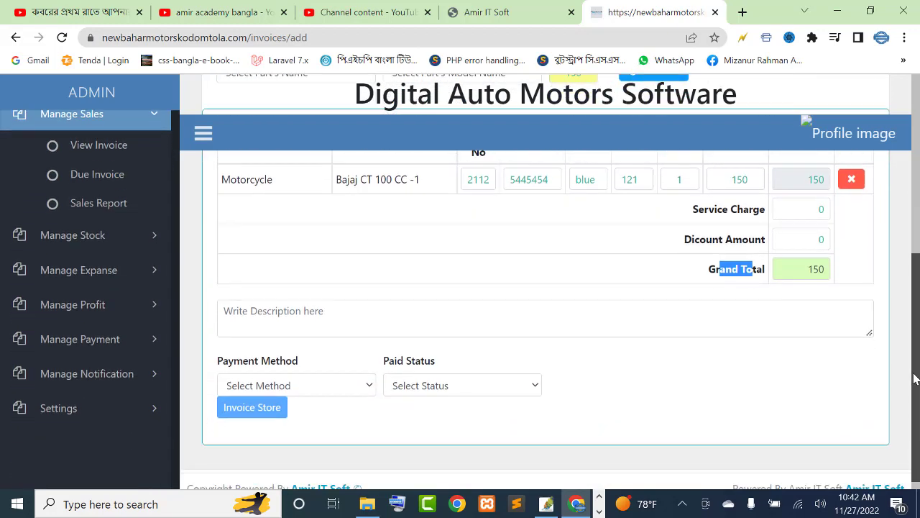
{"action": "left_click", "coordinate": [310, 317]}
{"action": "left_click", "coordinate": [298, 385]}
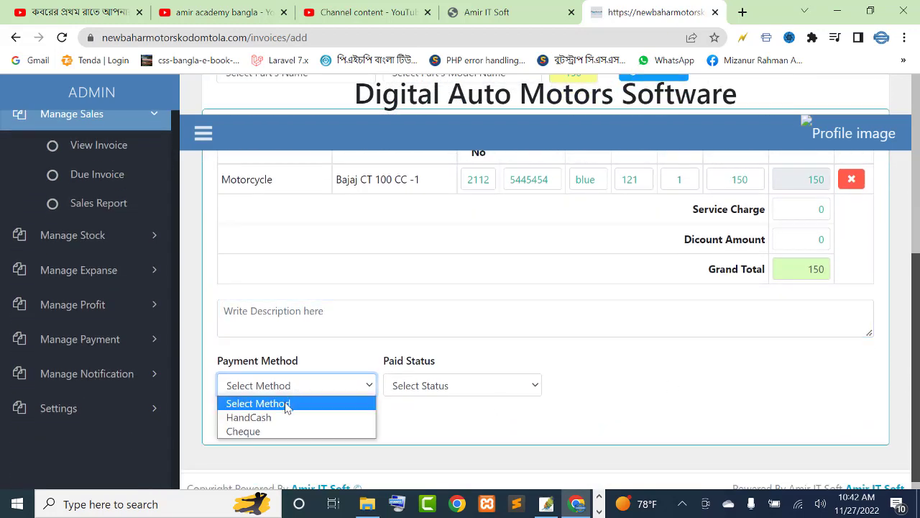
{"action": "left_click", "coordinate": [480, 415]}
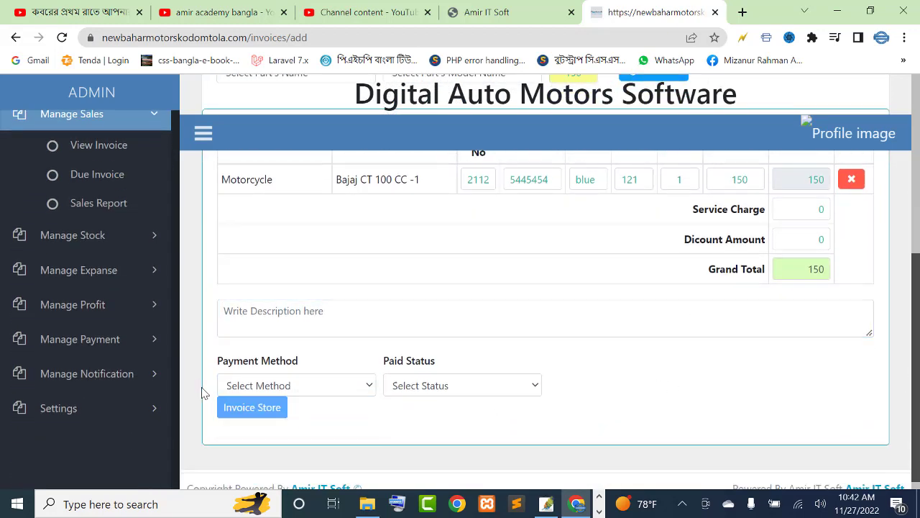
{"action": "left_click", "coordinate": [265, 387]}
{"action": "left_click", "coordinate": [264, 418]}
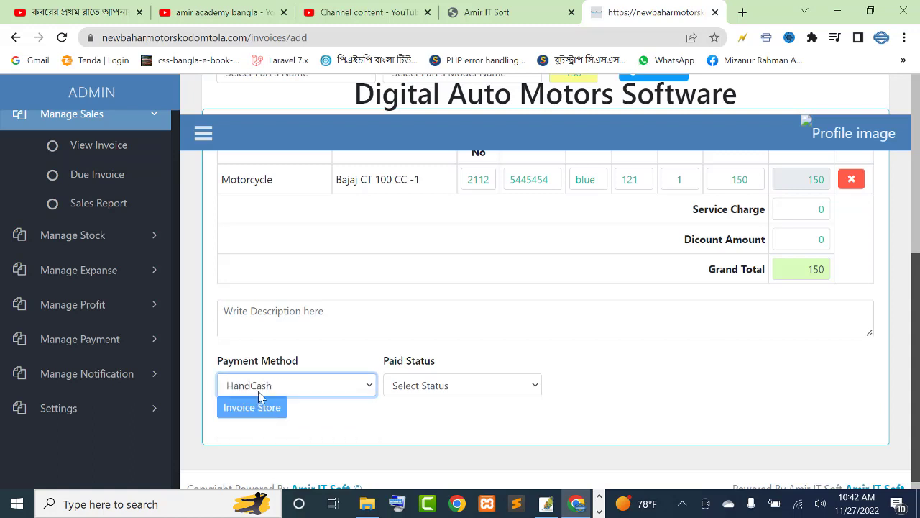
{"action": "left_click", "coordinate": [474, 388]}
{"action": "left_click", "coordinate": [434, 423]}
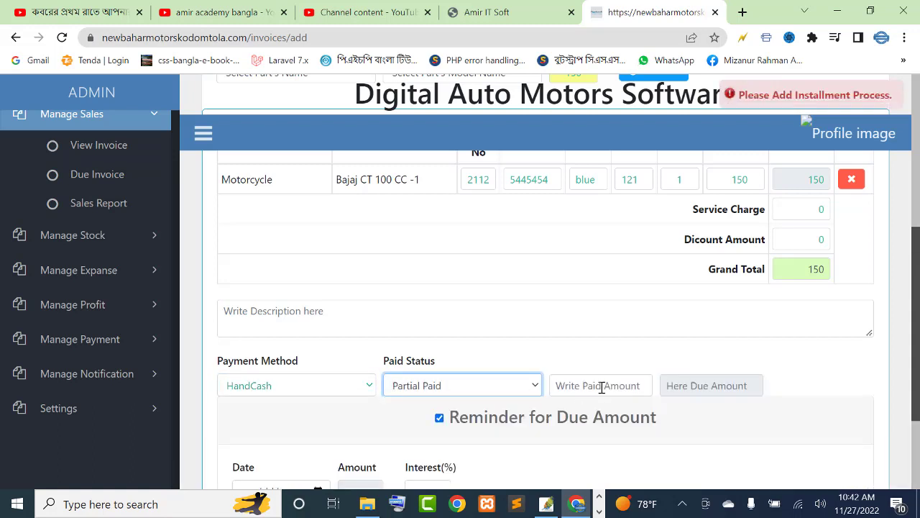
- Enter a paid amount of 50 and check the remaining due amount
{"action": "left_click", "coordinate": [602, 386]}
{"action": "scroll", "coordinate": [591, 302], "scroll_direction": "down", "scroll_amount": 1}
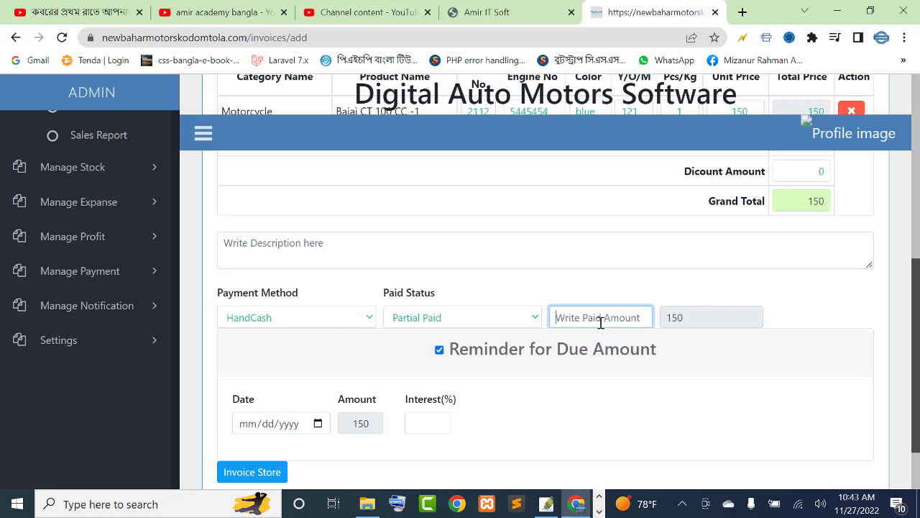
{"action": "type", "text": "50"}
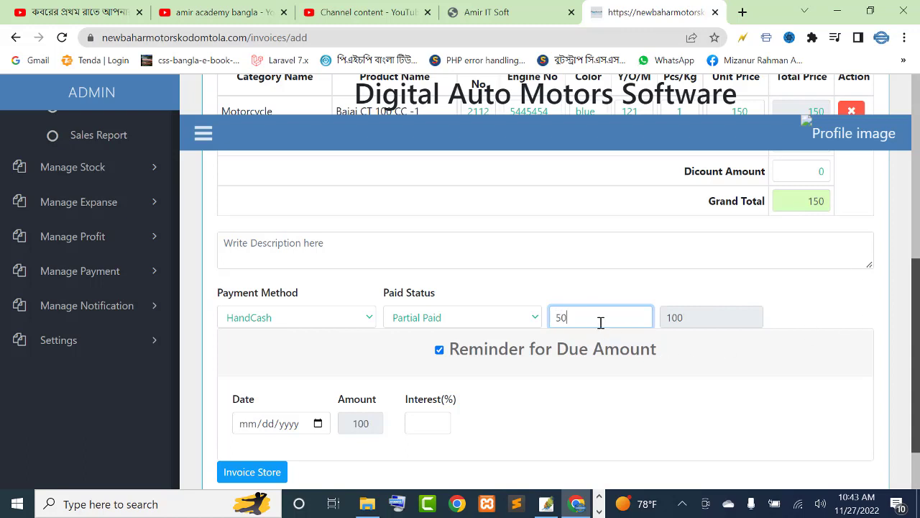
{"action": "double_click", "coordinate": [669, 316]}
{"action": "left_click", "coordinate": [669, 316]}
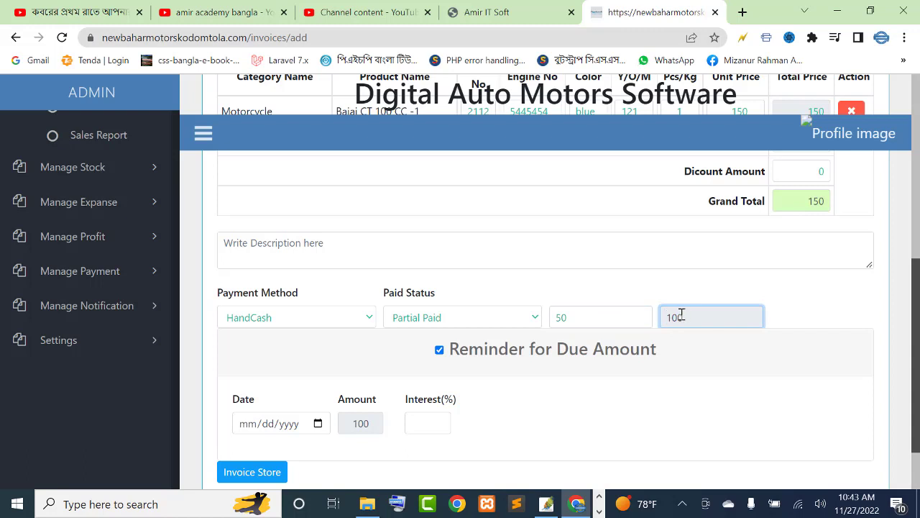
{"action": "scroll", "coordinate": [917, 288], "scroll_direction": "down", "scroll_amount": 2}
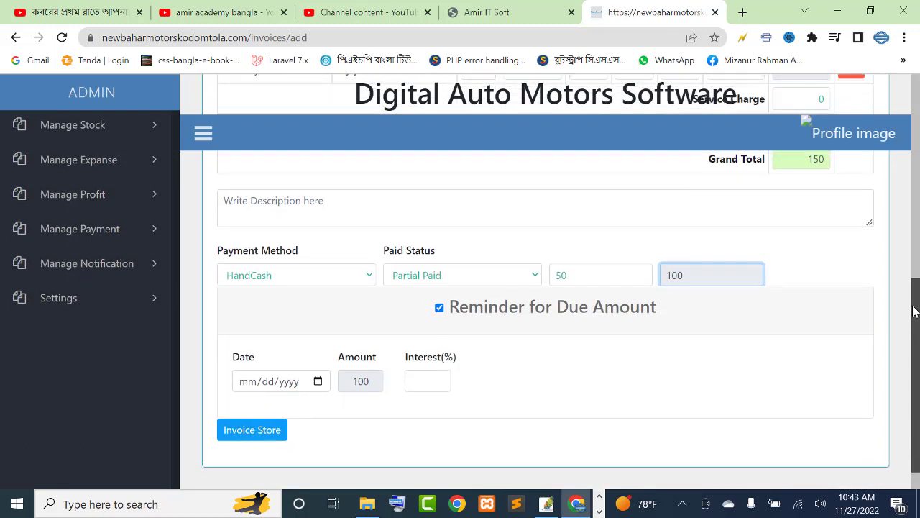
{"action": "double_click", "coordinate": [675, 239]}
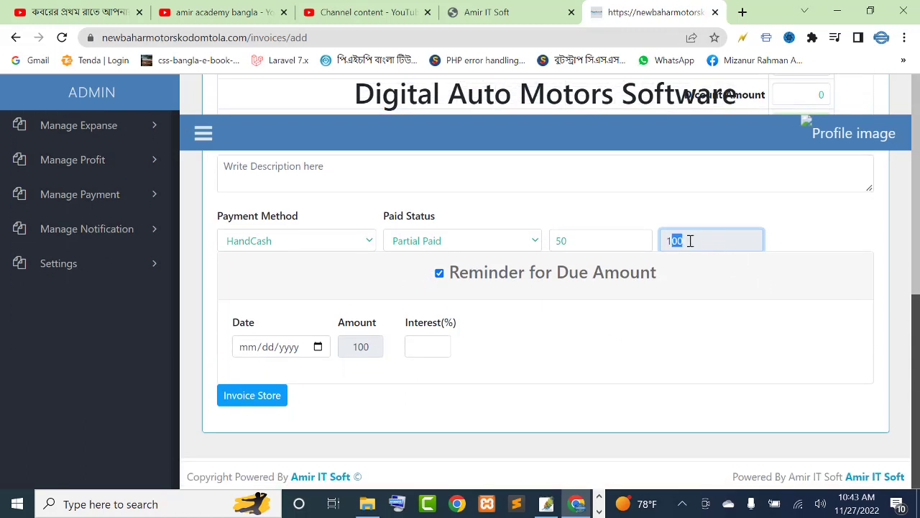
{"action": "left_click", "coordinate": [675, 239]}
- Set the due amount reminder's date to 11/27/2022 and its interest to 12%
{"action": "left_click", "coordinate": [318, 346]}
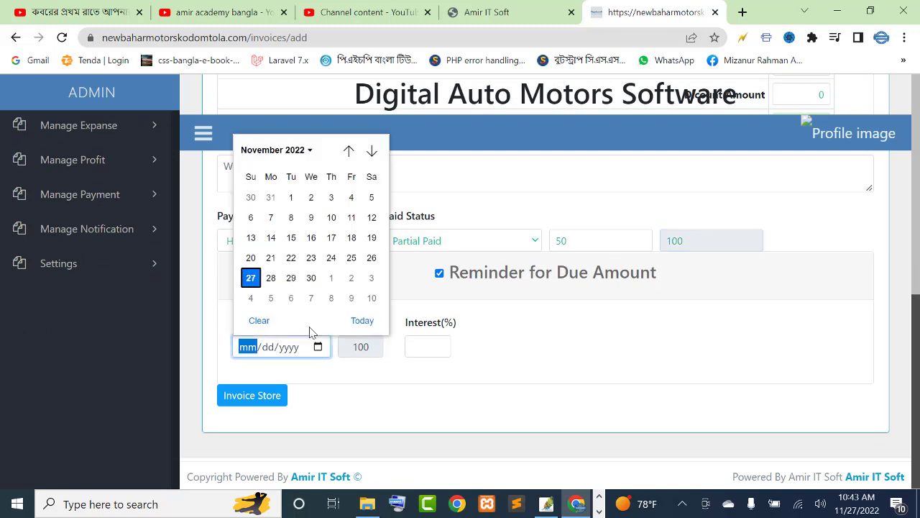
{"action": "left_click", "coordinate": [250, 278]}
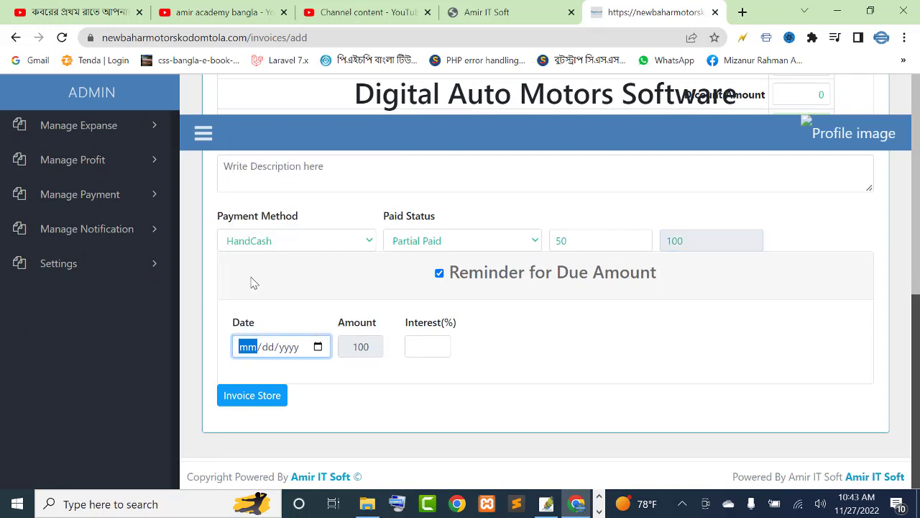
{"action": "left_click", "coordinate": [353, 342]}
{"action": "left_click", "coordinate": [425, 346]}
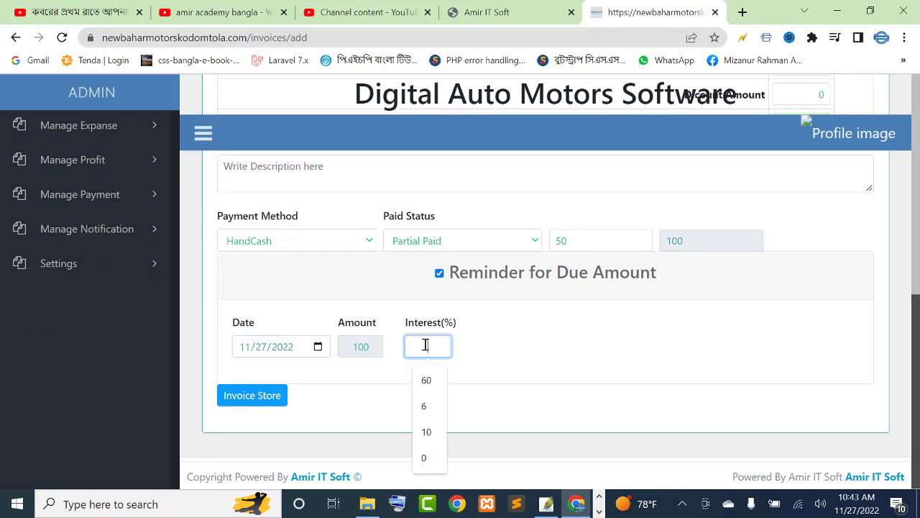
{"action": "type", "text": "12"}
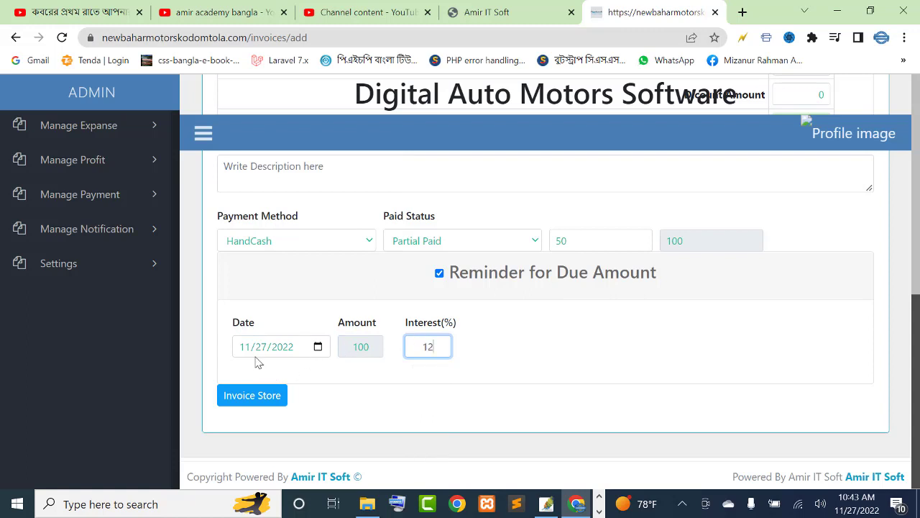
- Check the reminder's amount and interest, and store the invoice
{"action": "left_click_drag", "start_coordinate": [363, 347], "coordinate": [375, 345]}
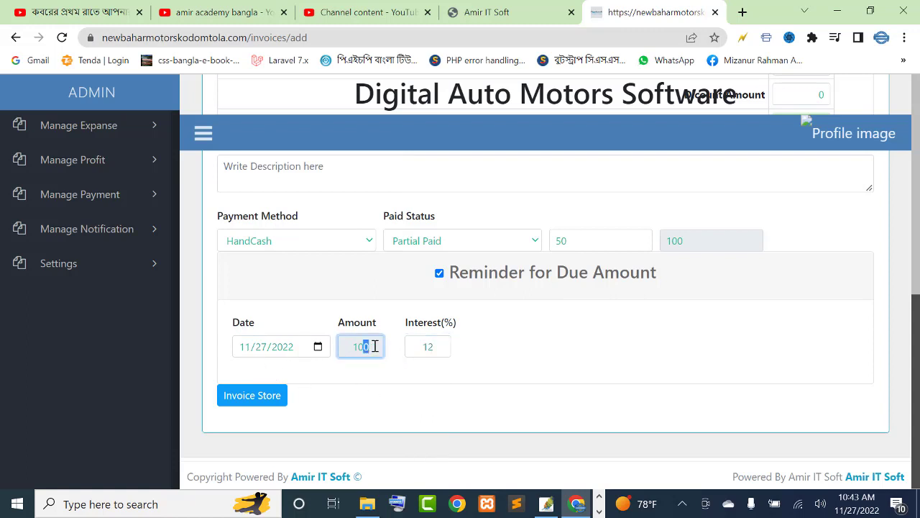
{"action": "left_click", "coordinate": [493, 357]}
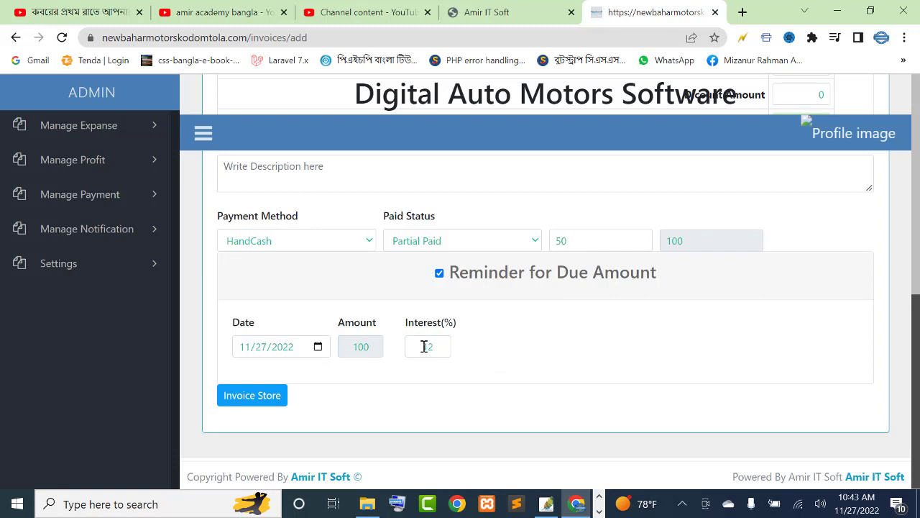
{"action": "double_click", "coordinate": [424, 347]}
{"action": "left_click", "coordinate": [493, 357]}
{"action": "left_click_drag", "start_coordinate": [339, 349], "coordinate": [418, 342]}
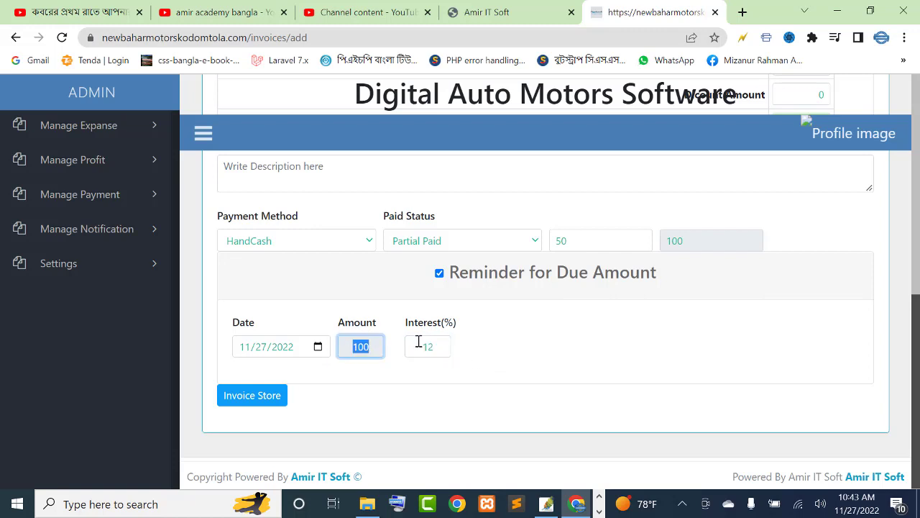
{"action": "double_click", "coordinate": [422, 345]}
{"action": "left_click", "coordinate": [487, 353]}
{"action": "left_click", "coordinate": [255, 398]}
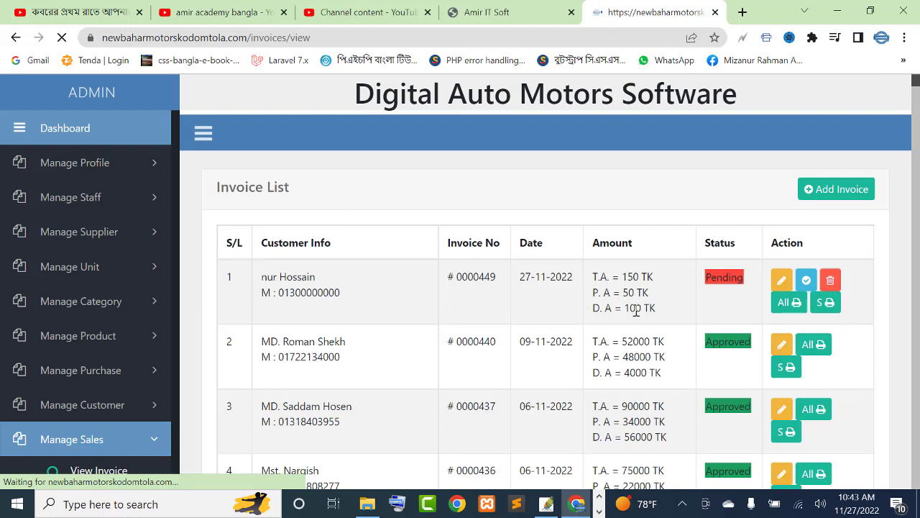
{"action": "left_click", "coordinate": [601, 281]}
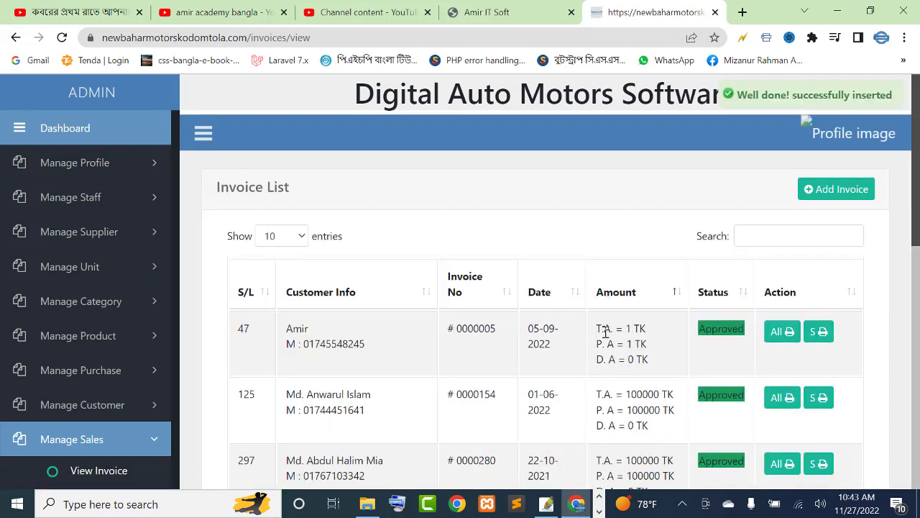
{"action": "left_click", "coordinate": [621, 295]}
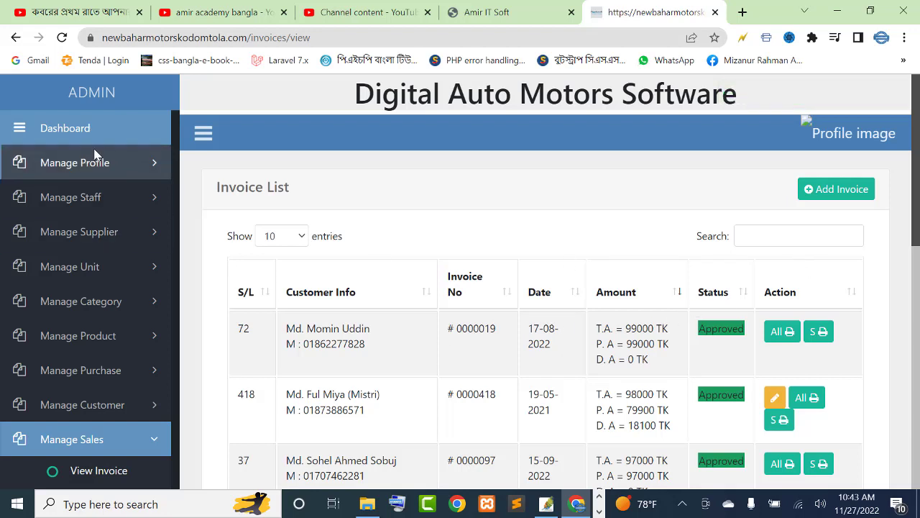
{"action": "left_click", "coordinate": [62, 37]}
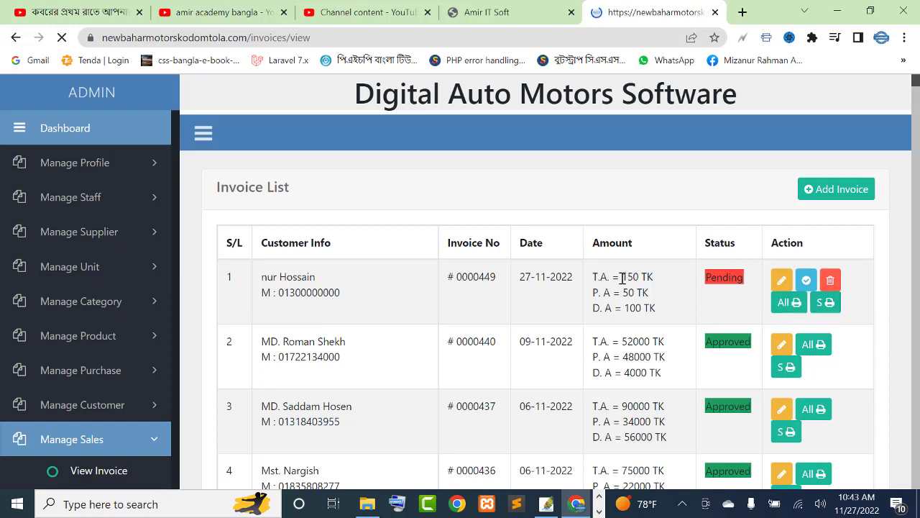
- Reload the invoice list and check the newest invoice's total, paid and due amounts
{"action": "left_click_drag", "start_coordinate": [623, 277], "coordinate": [652, 277]}
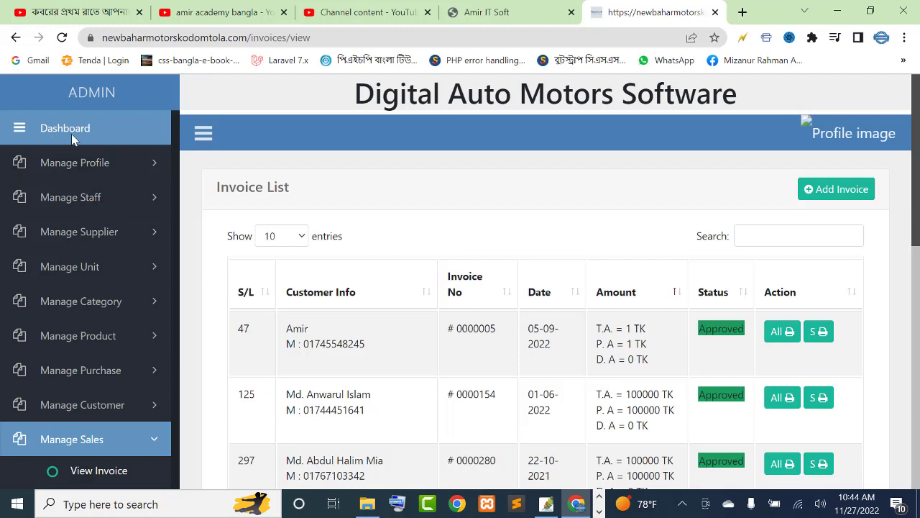
{"action": "left_click", "coordinate": [62, 37]}
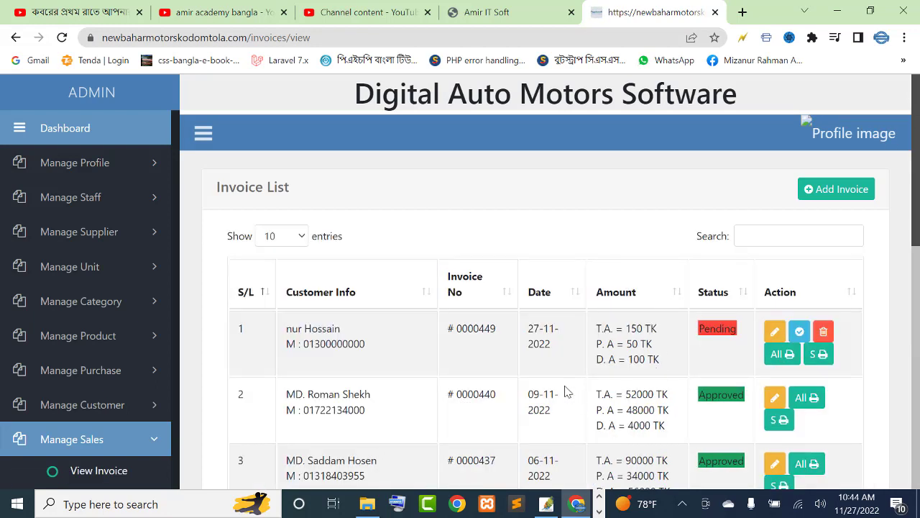
{"action": "left_click_drag", "start_coordinate": [606, 343], "coordinate": [650, 344]}
{"action": "left_click", "coordinate": [602, 353]}
{"action": "left_click_drag", "start_coordinate": [597, 359], "coordinate": [644, 359]}
{"action": "left_click", "coordinate": [632, 358]}
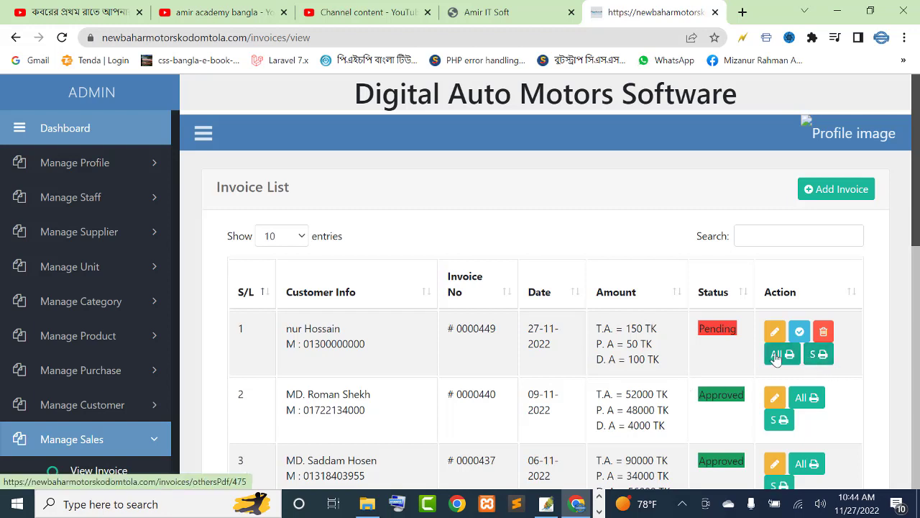
- Open the S print version of the newest invoice and check its company heading and buyer details
{"action": "left_click", "coordinate": [819, 354]}
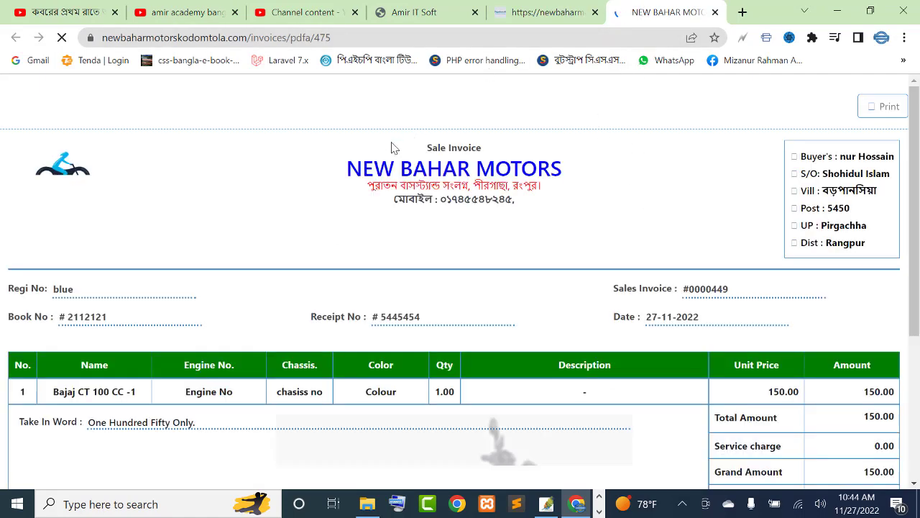
{"action": "left_click_drag", "start_coordinate": [348, 170], "coordinate": [471, 181]}
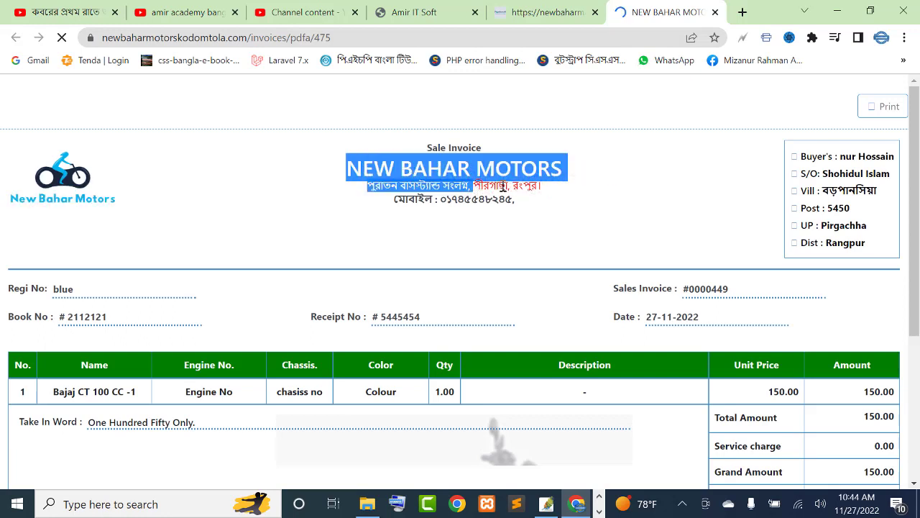
{"action": "left_click", "coordinate": [458, 212]}
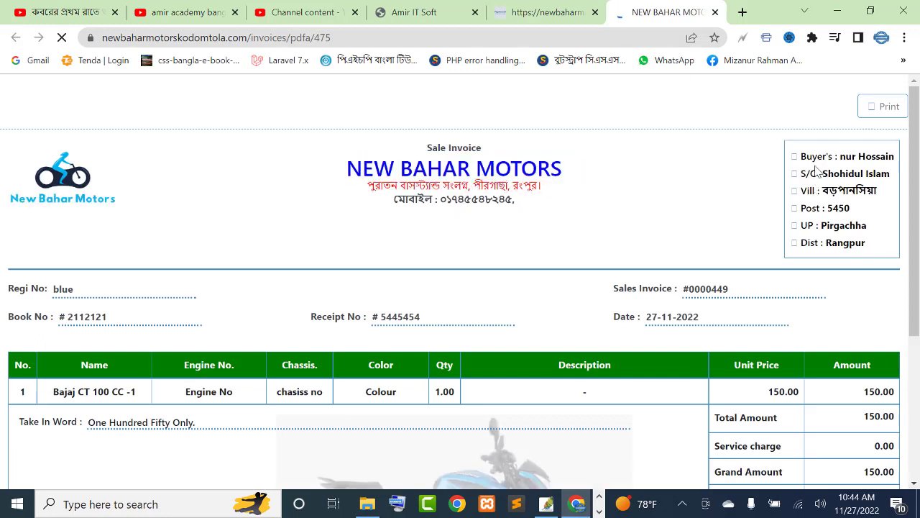
{"action": "left_click_drag", "start_coordinate": [818, 155], "coordinate": [851, 243]}
- Check the sale invoice's product line from the product name through to the quantity
{"action": "left_click_drag", "start_coordinate": [915, 129], "coordinate": [909, 226]}
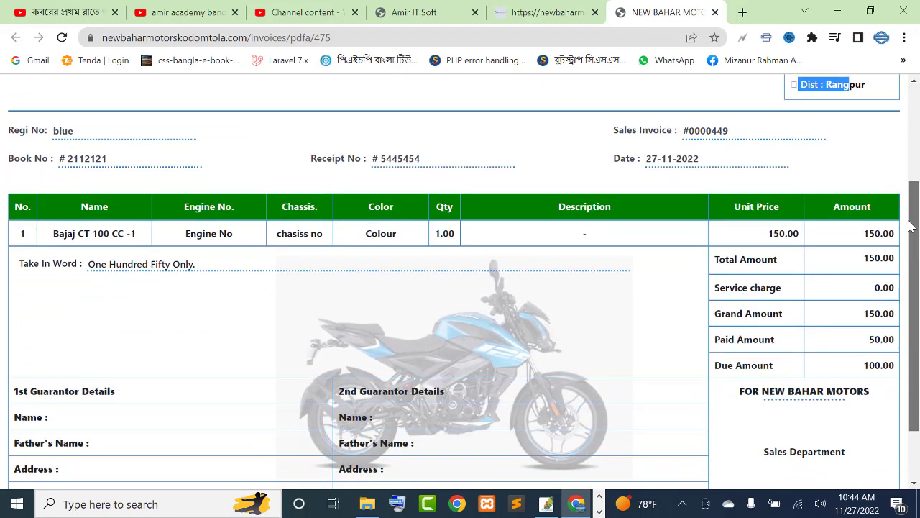
{"action": "left_click_drag", "start_coordinate": [91, 232], "coordinate": [455, 234]}
{"action": "left_click", "coordinate": [455, 234]}
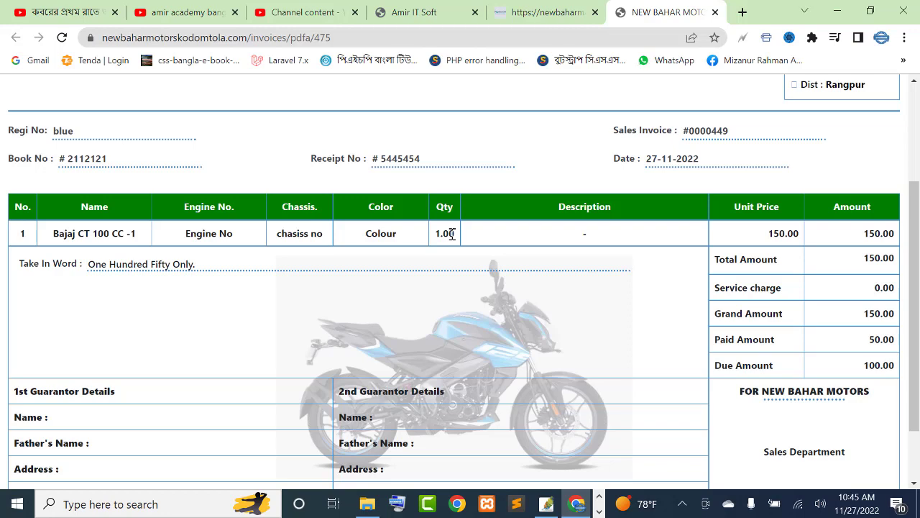
- Examine the sale invoice's total amount, service charge, grand amount, paid amount and due amount
{"action": "scroll", "coordinate": [919, 218], "scroll_direction": "down", "scroll_amount": 1}
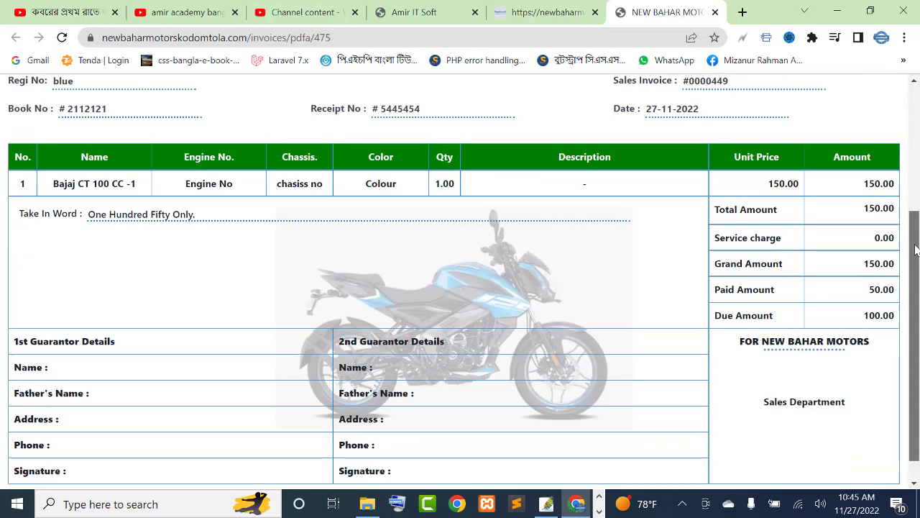
{"action": "left_click_drag", "start_coordinate": [726, 207], "coordinate": [807, 209]}
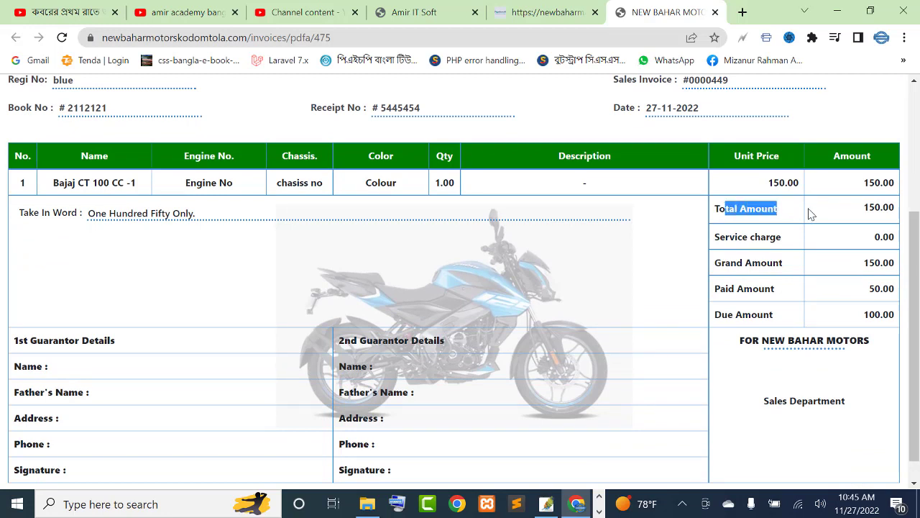
{"action": "left_click", "coordinate": [774, 232]}
{"action": "left_click_drag", "start_coordinate": [736, 237], "coordinate": [782, 238]}
{"action": "left_click_drag", "start_coordinate": [737, 261], "coordinate": [818, 265]}
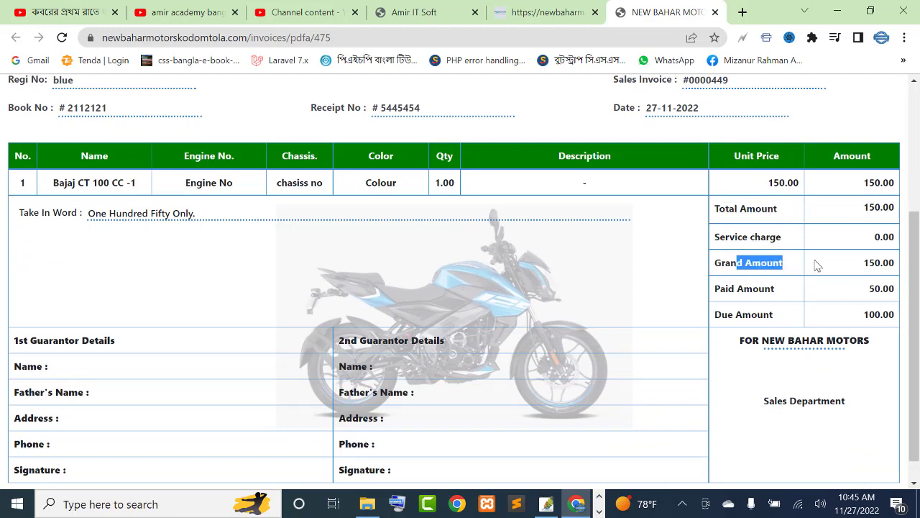
{"action": "left_click", "coordinate": [767, 283]}
{"action": "left_click_drag", "start_coordinate": [736, 289], "coordinate": [820, 295]}
{"action": "left_click_drag", "start_coordinate": [719, 316], "coordinate": [819, 324]}
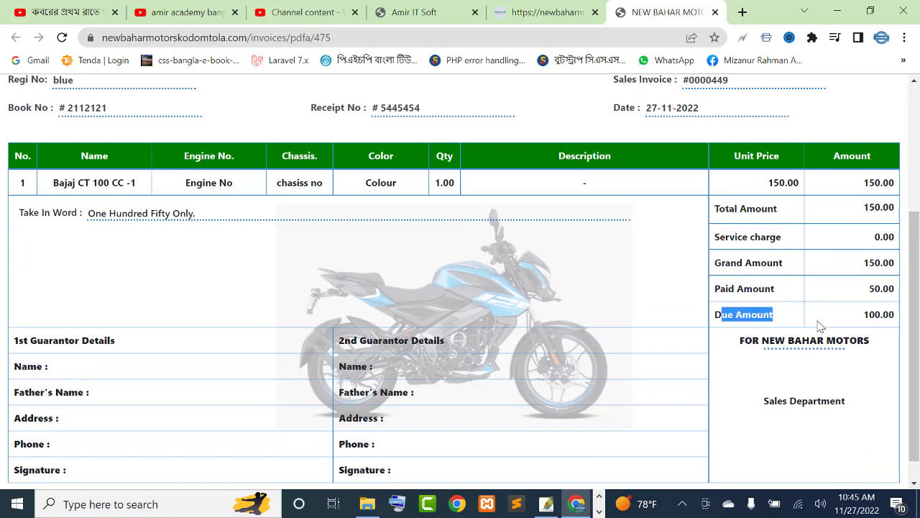
{"action": "left_click", "coordinate": [820, 323]}
- Check the 1st and 2nd guarantor detail sections of the sale invoice
{"action": "scroll", "coordinate": [918, 310], "scroll_direction": "down", "scroll_amount": 1}
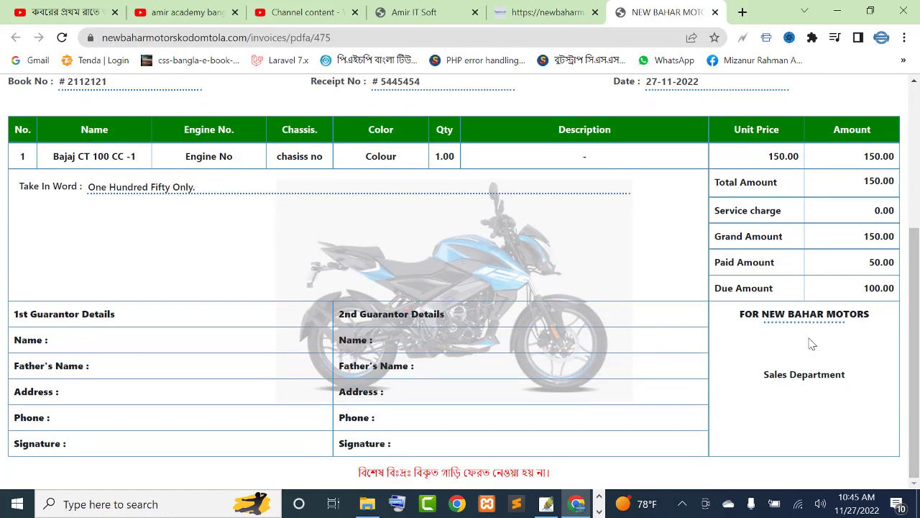
{"action": "left_click_drag", "start_coordinate": [61, 315], "coordinate": [60, 400]}
{"action": "left_click", "coordinate": [420, 319]}
{"action": "left_click_drag", "start_coordinate": [389, 314], "coordinate": [394, 392]}
{"action": "left_click", "coordinate": [394, 409]}
- Review the whole sale invoice again, including the amounts from service charge down to due amount
{"action": "scroll", "coordinate": [370, 373], "scroll_direction": "up", "scroll_amount": 3}
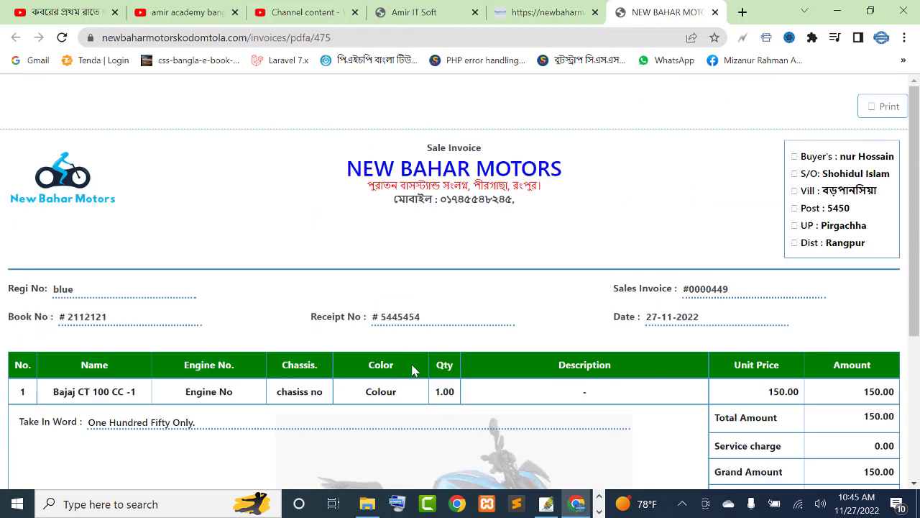
{"action": "scroll", "coordinate": [490, 258], "scroll_direction": "down", "scroll_amount": 3}
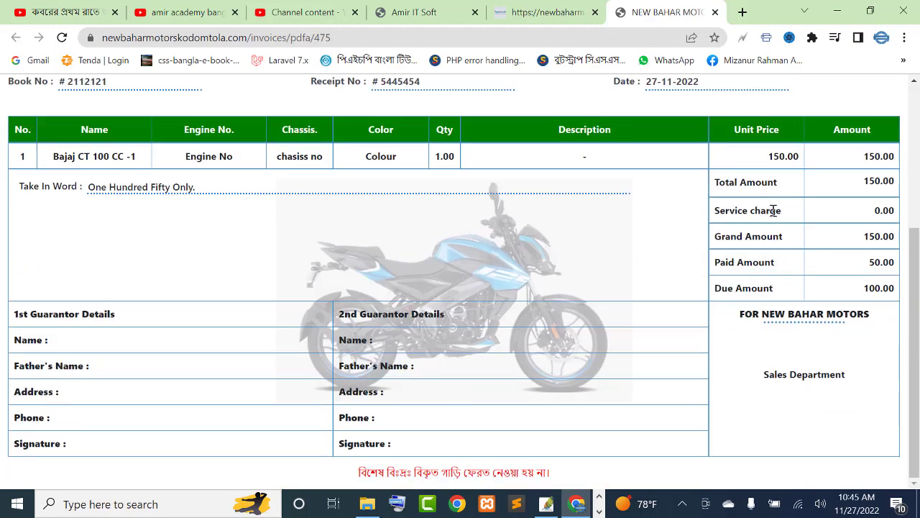
{"action": "left_click_drag", "start_coordinate": [772, 211], "coordinate": [770, 288]}
{"action": "left_click", "coordinate": [676, 293]}
- Preview the sale invoice's printout and cancel the print dialog
{"action": "scroll", "coordinate": [514, 308], "scroll_direction": "up", "scroll_amount": 3}
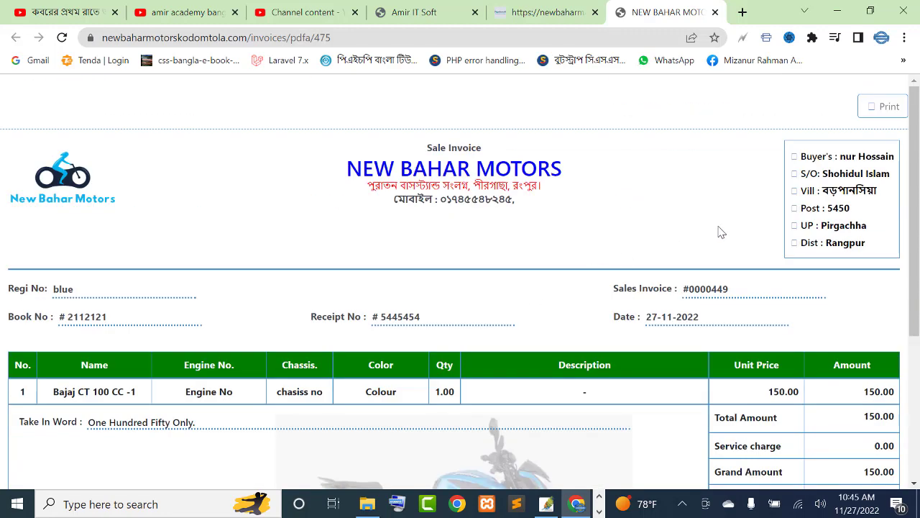
{"action": "left_click", "coordinate": [883, 112]}
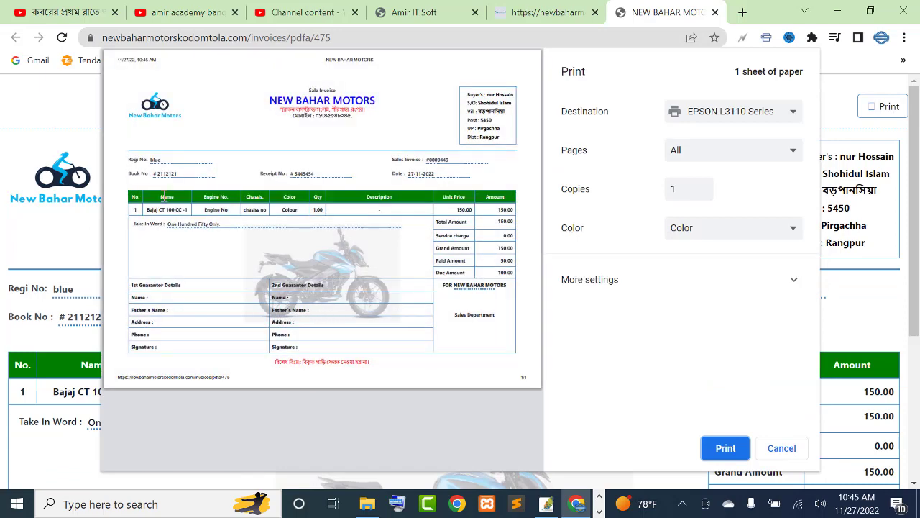
{"action": "left_click", "coordinate": [781, 448]}
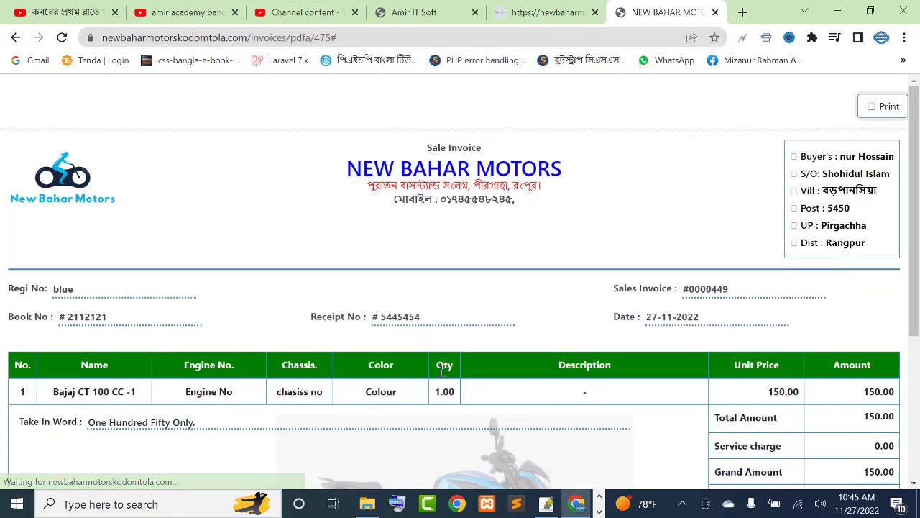
- Recheck the sale invoice's receipt number, product quantity, due amount and date
{"action": "left_click_drag", "start_coordinate": [397, 320], "coordinate": [446, 389]}
{"action": "left_click", "coordinate": [457, 351]}
{"action": "scroll", "coordinate": [457, 351], "scroll_direction": "down", "scroll_amount": 3}
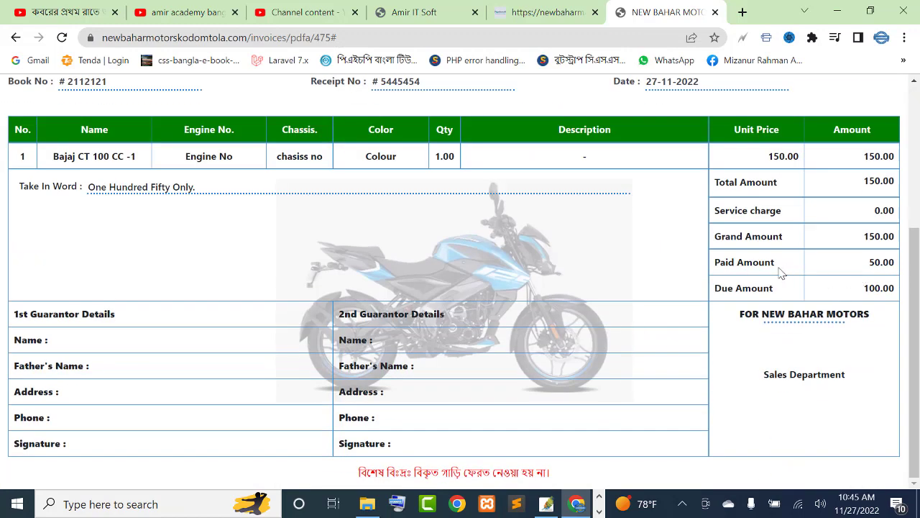
{"action": "left_click_drag", "start_coordinate": [863, 289], "coordinate": [883, 289]}
{"action": "left_click", "coordinate": [879, 287]}
{"action": "scroll", "coordinate": [484, 313], "scroll_direction": "up", "scroll_amount": 3}
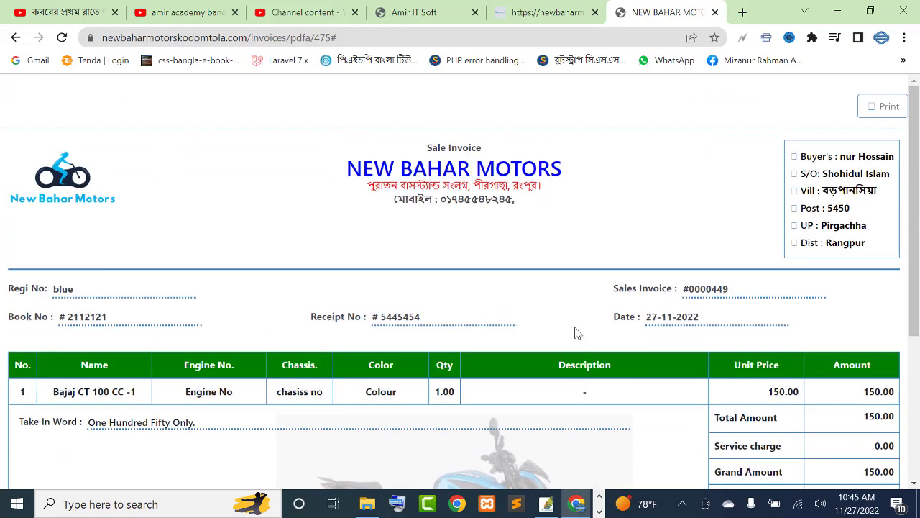
{"action": "left_click_drag", "start_coordinate": [613, 316], "coordinate": [673, 323]}
{"action": "left_click", "coordinate": [673, 324]}
{"action": "scroll", "coordinate": [551, 347], "scroll_direction": "down", "scroll_amount": 3}
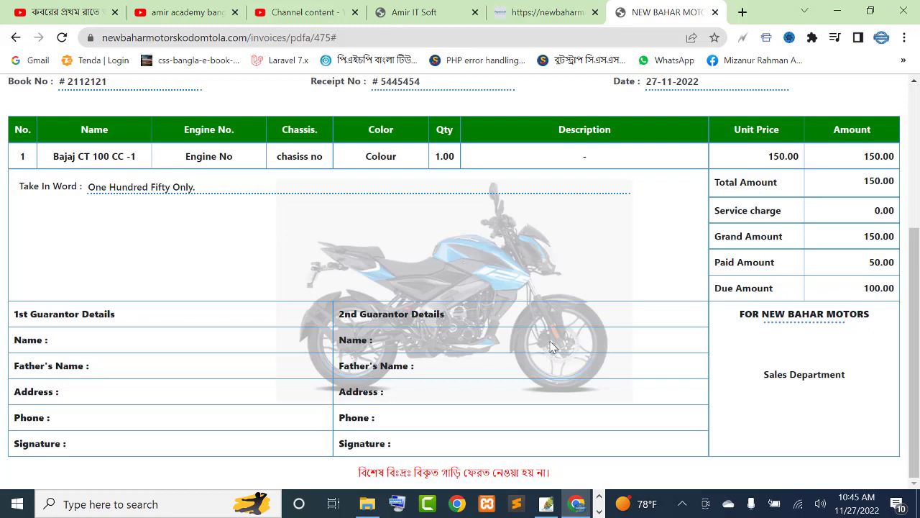
{"action": "scroll", "coordinate": [551, 346], "scroll_direction": "up", "scroll_amount": 3}
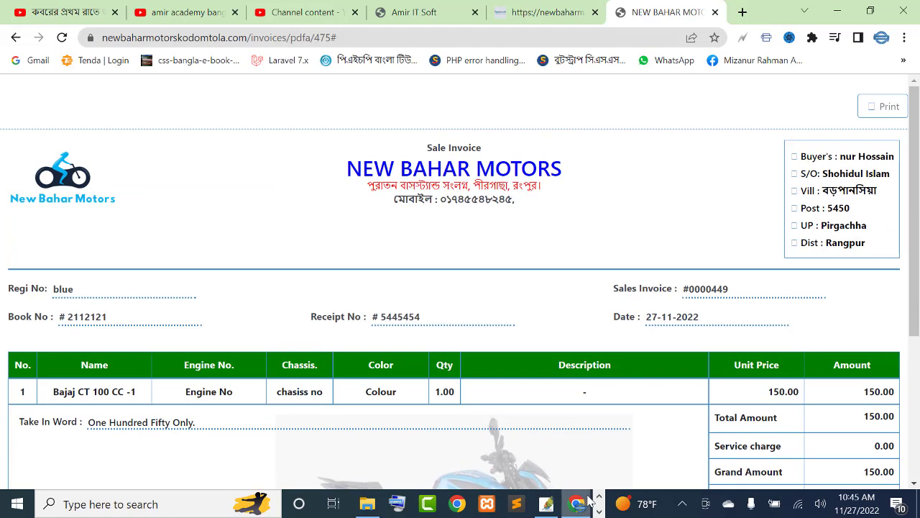
{"action": "left_click", "coordinate": [420, 501]}
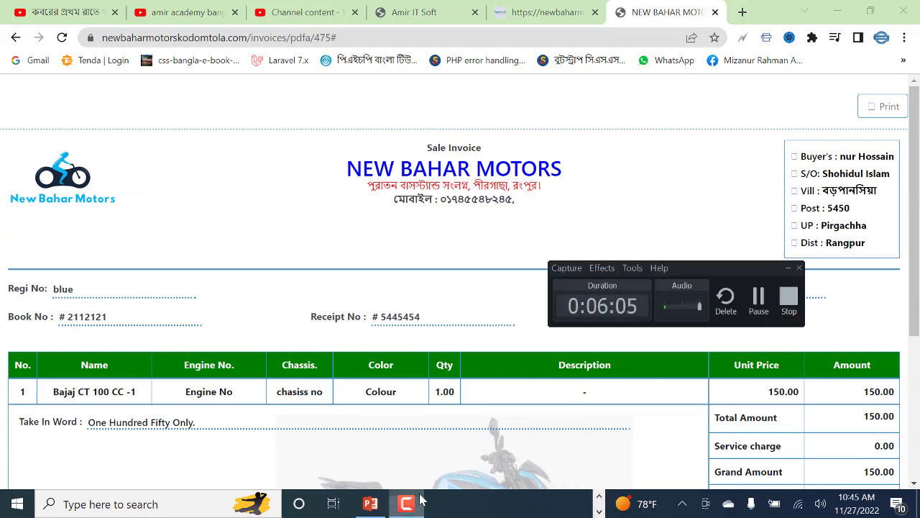